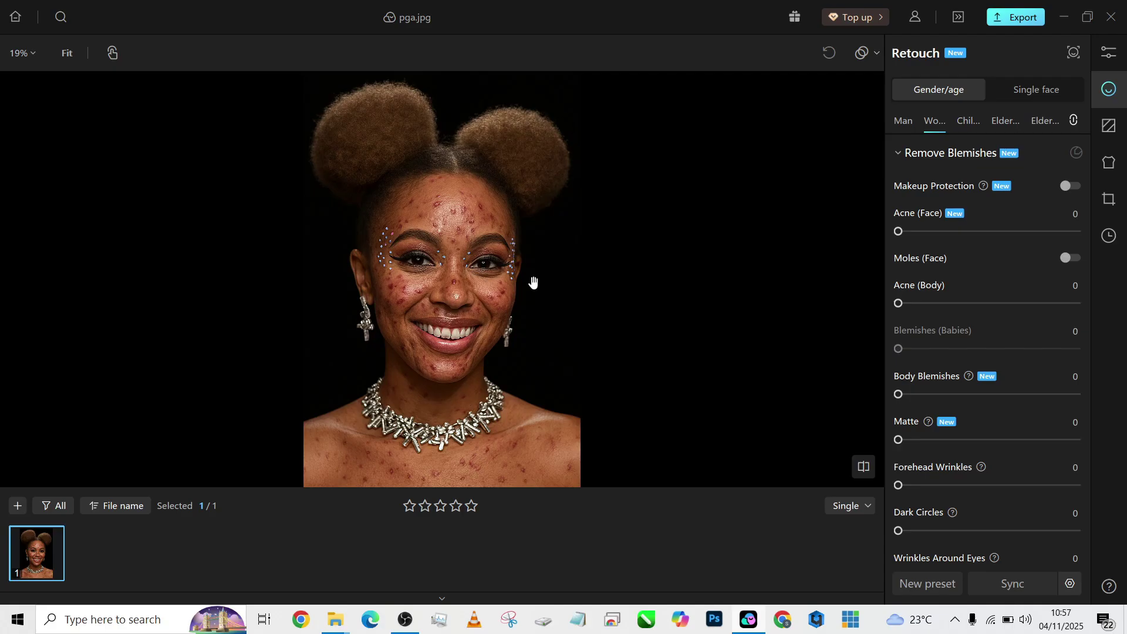
- Set Acne (Face), Acne (Body) and Body Blemishes removal to full strength 100
scroll(533, 282, "up", 3)
scroll(533, 283, "down", 3)
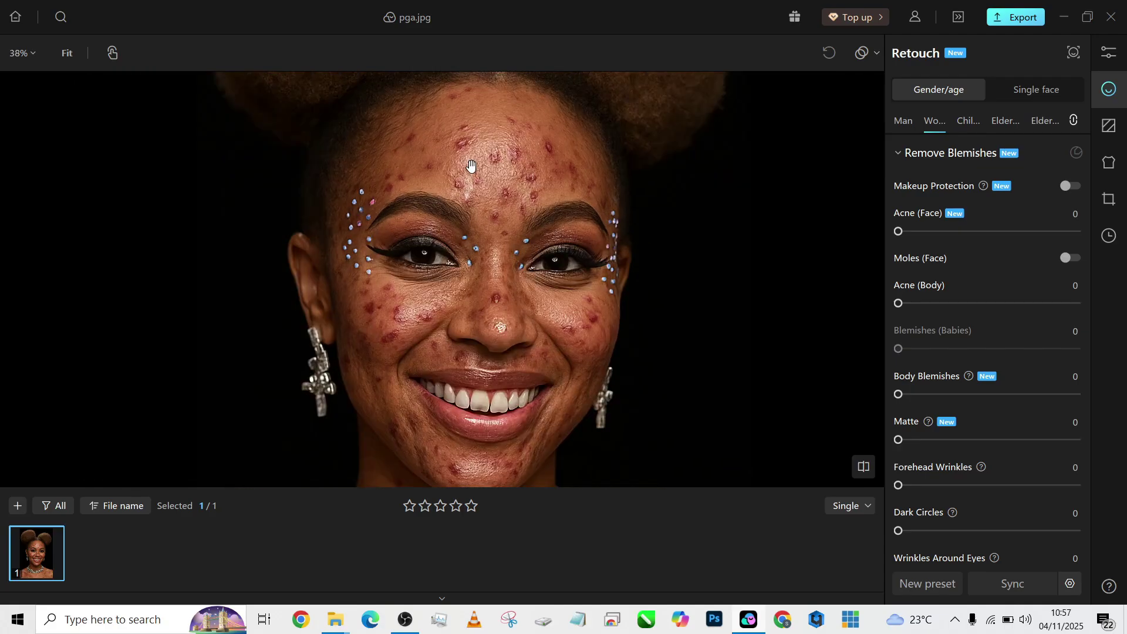
scroll(490, 330, "up", 3)
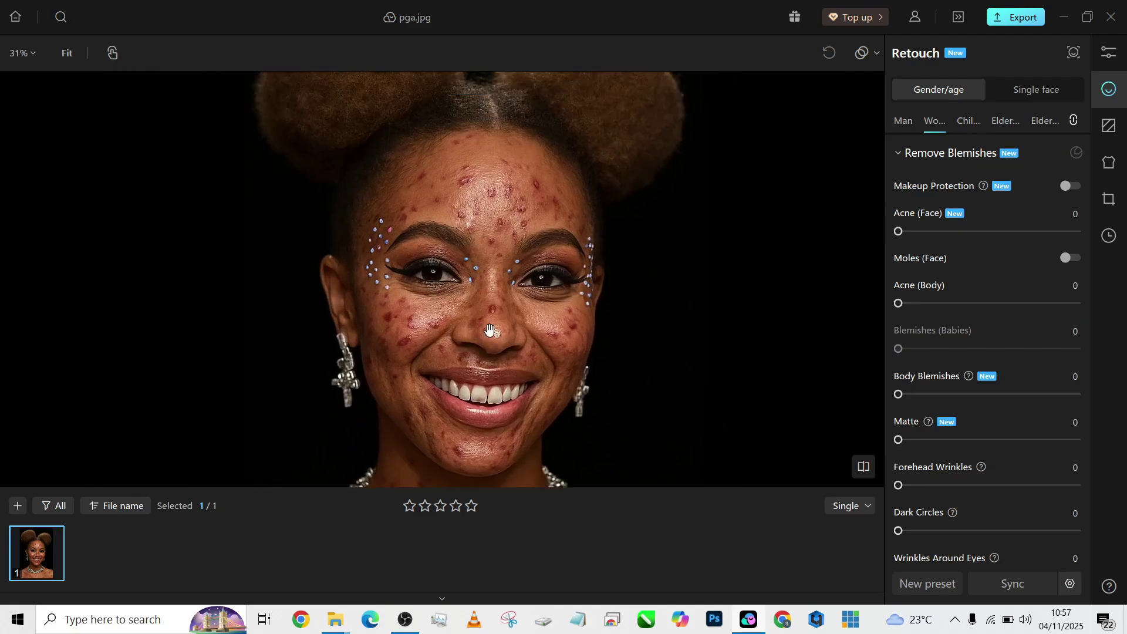
left_click(1078, 231)
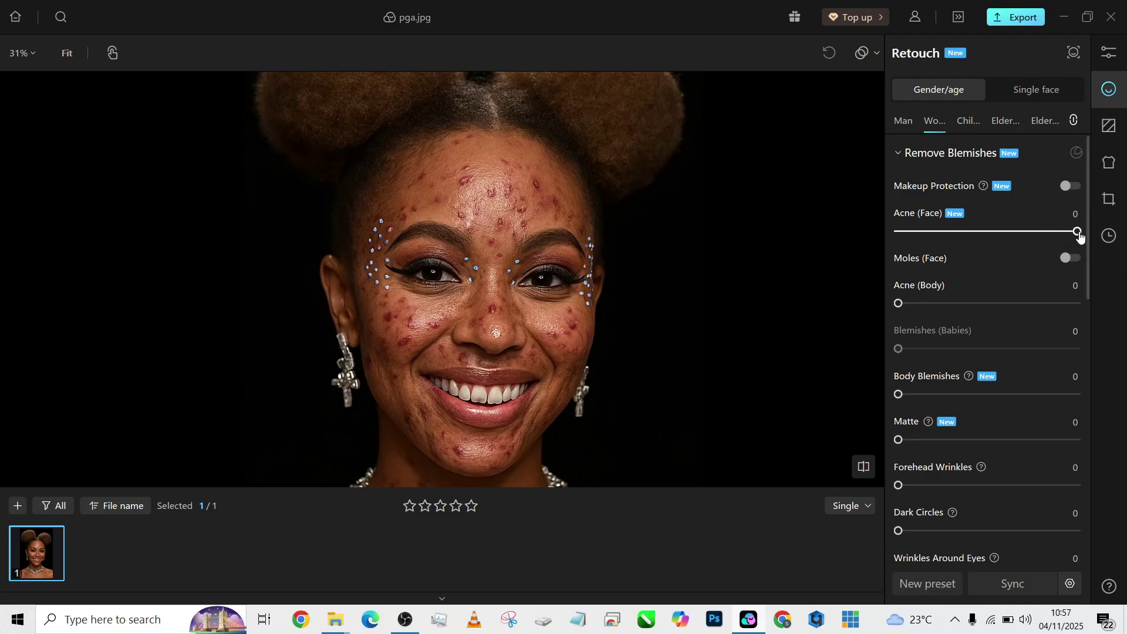
left_click(1078, 304)
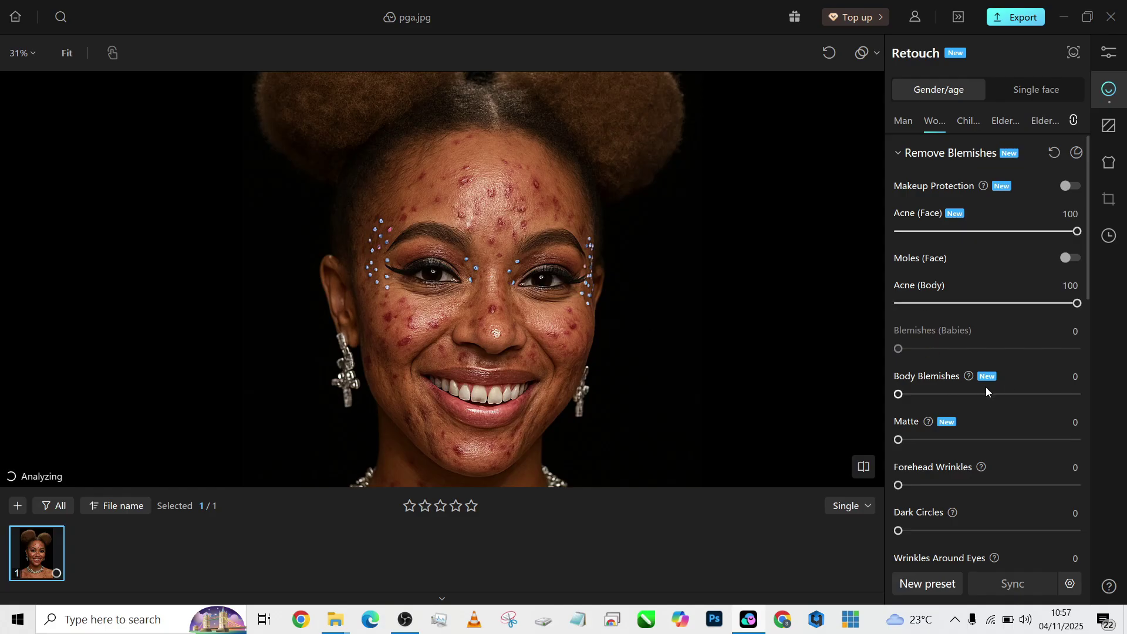
left_click_drag(991, 399, 1093, 400)
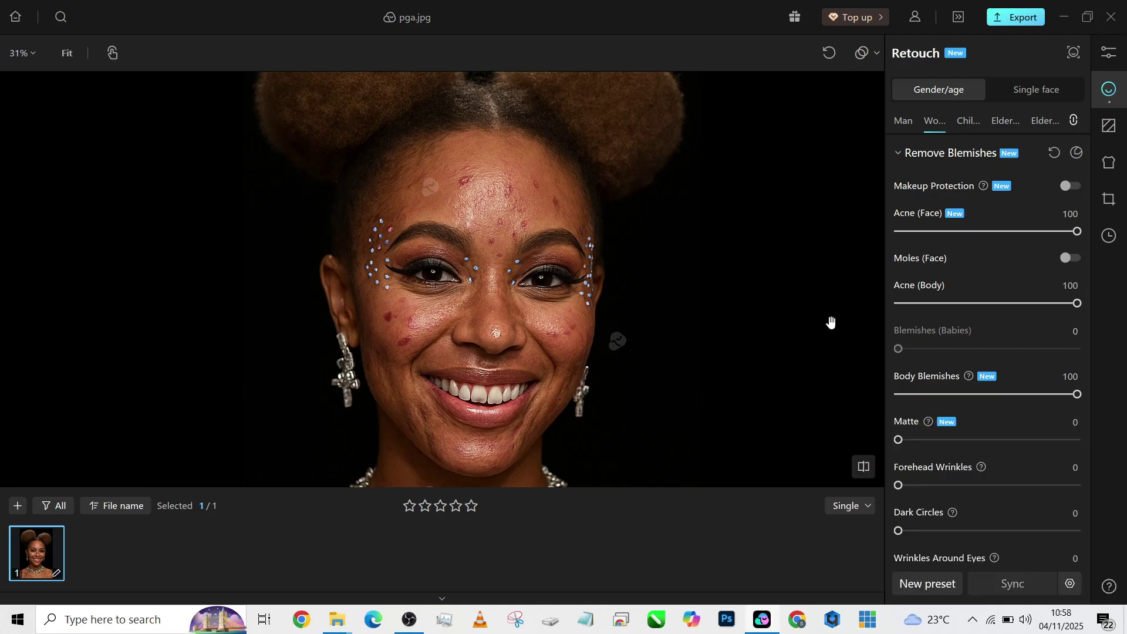
- Switch on Moles (Face) removal and pan to show the face and hair
left_click(1072, 259)
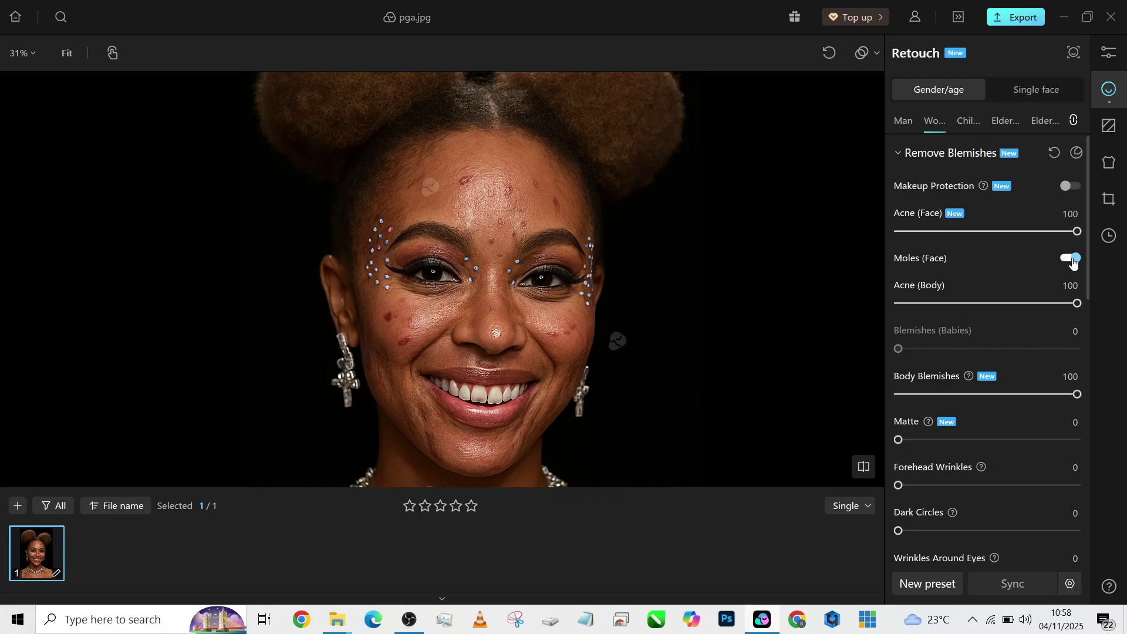
scroll(605, 320, "down", 3)
scroll(591, 282, "up", 3)
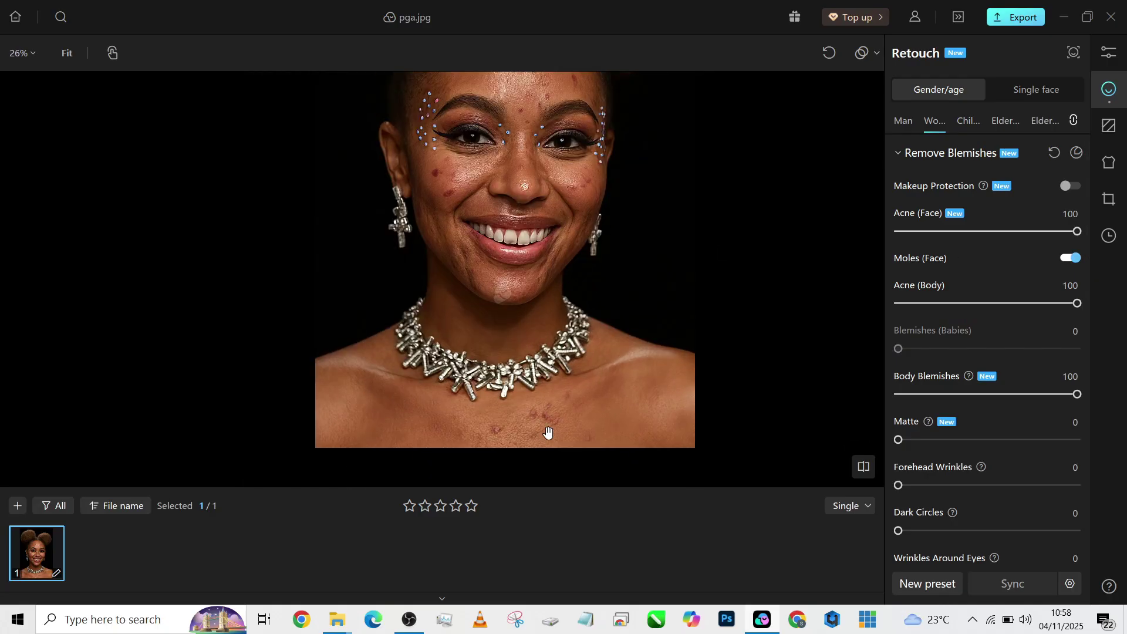
left_click_drag(582, 337, 555, 428)
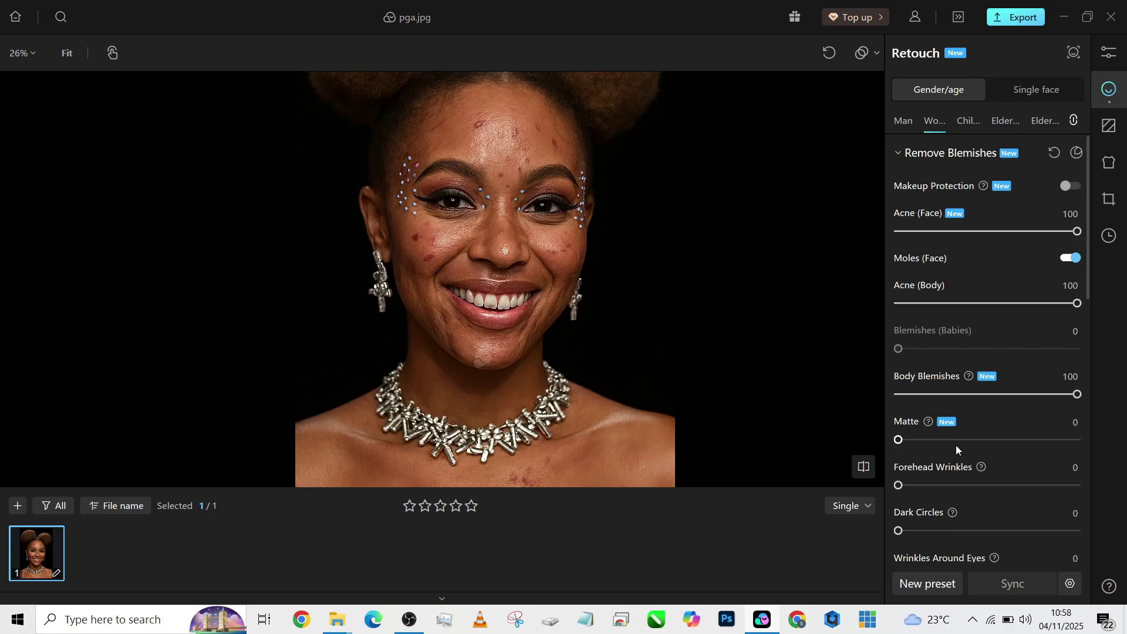
left_click_drag(525, 283, 514, 320)
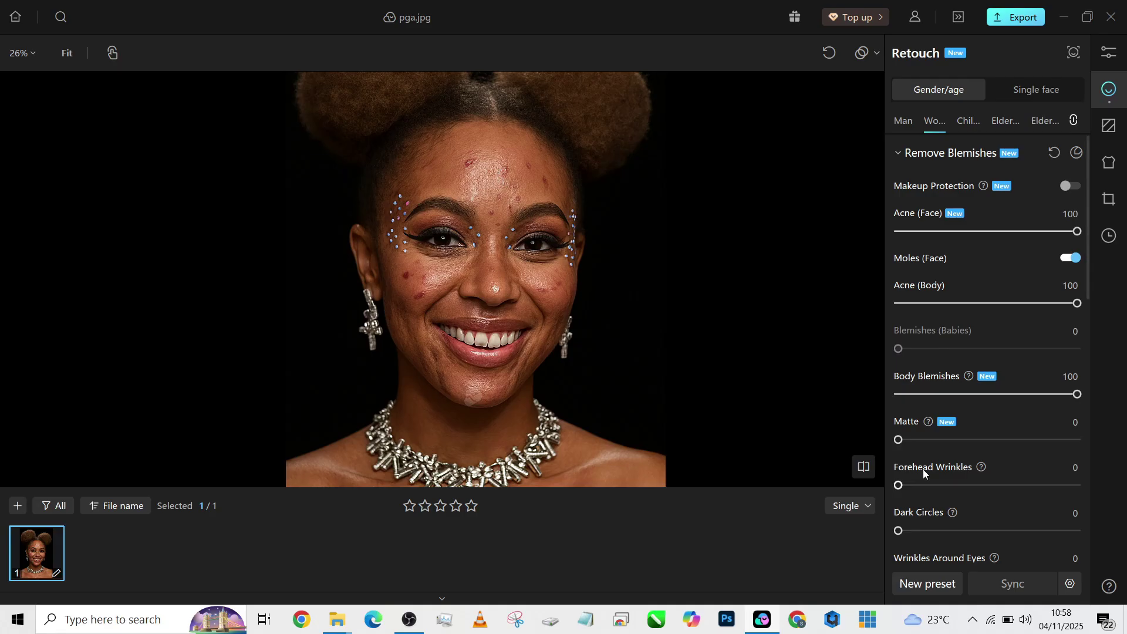
- Set Forehead Wrinkles to 86, Dark Circles to 44 and Wrinkles Around Eyes to 32
scroll(928, 467, "down", 1)
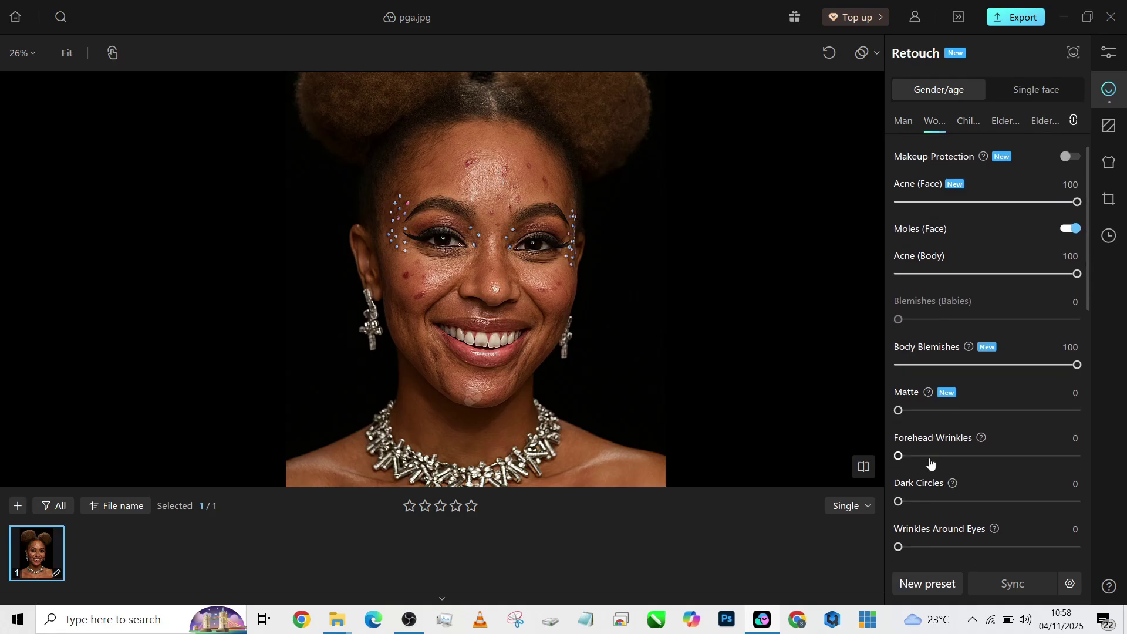
left_click_drag(931, 459, 1052, 457)
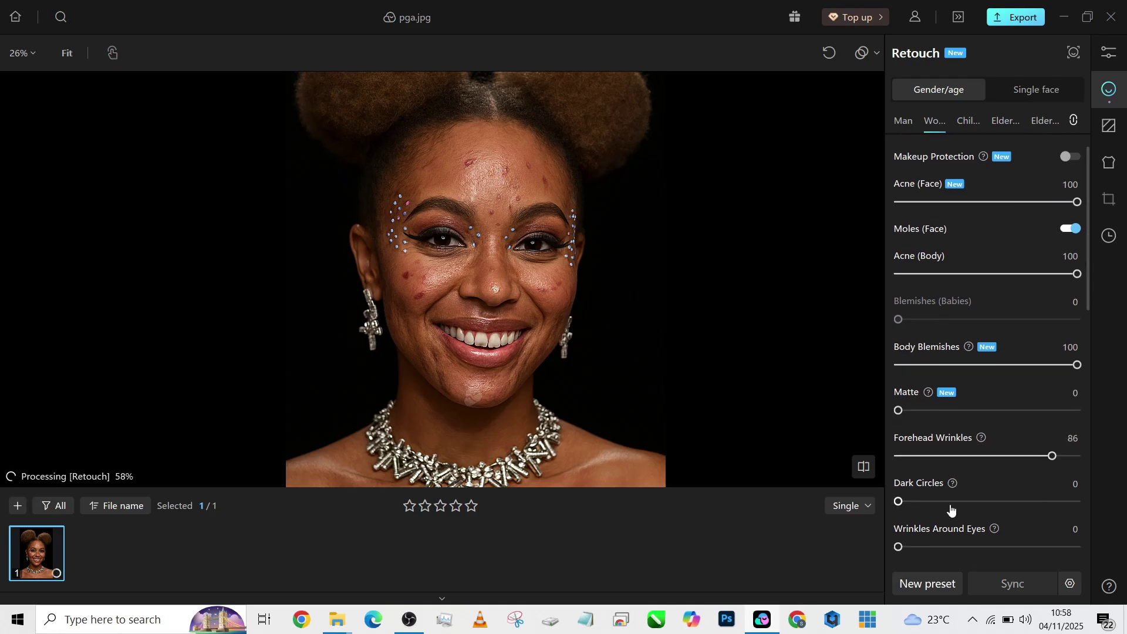
left_click_drag(946, 502, 977, 501)
scroll(1023, 461, "down", 2)
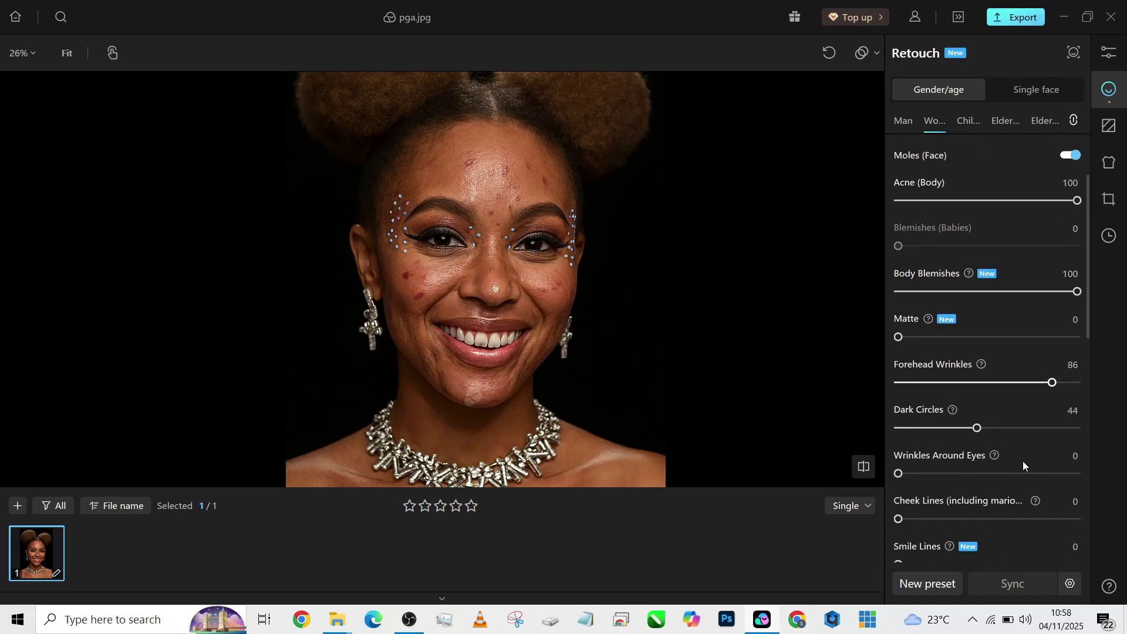
scroll(1023, 460, "down", 1)
left_click_drag(899, 429, 957, 430)
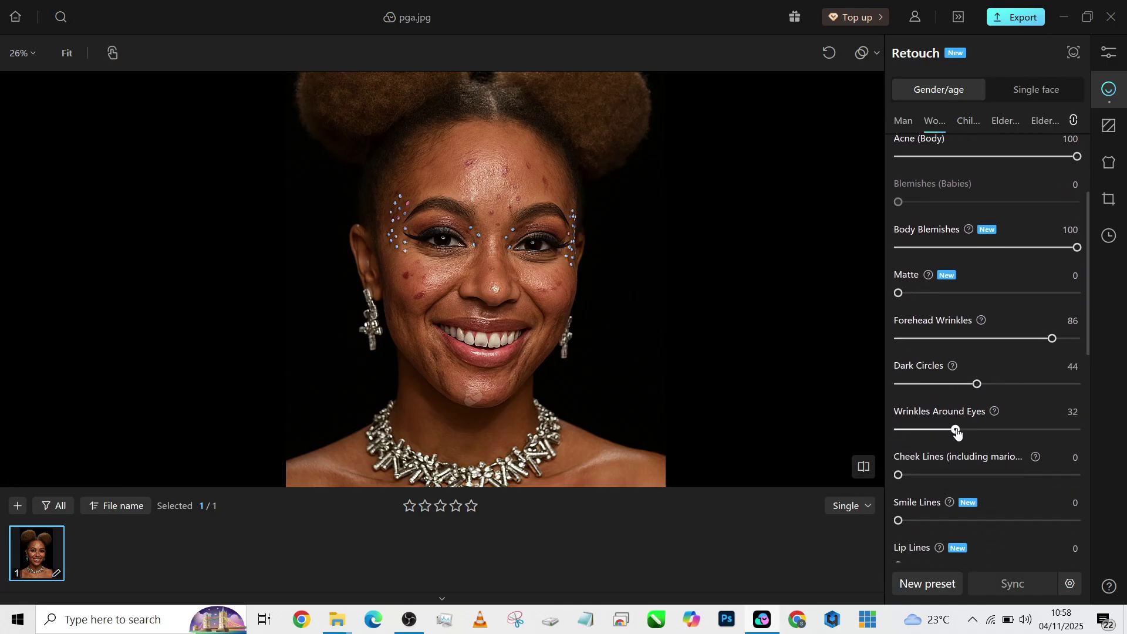
scroll(941, 474, "down", 1)
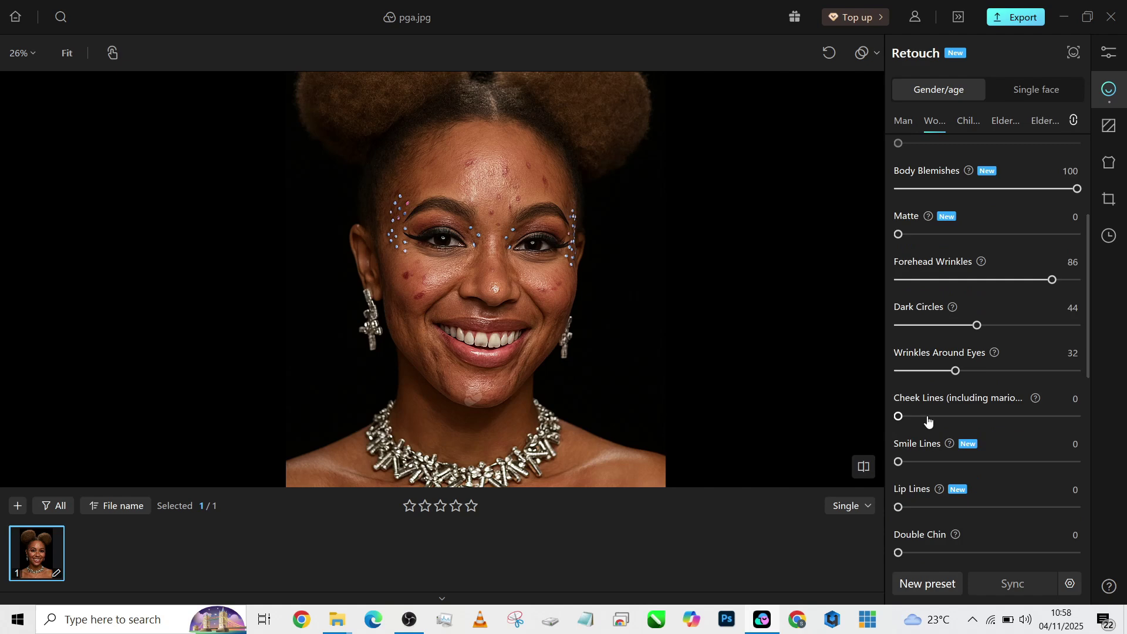
scroll(928, 421, "down", 1)
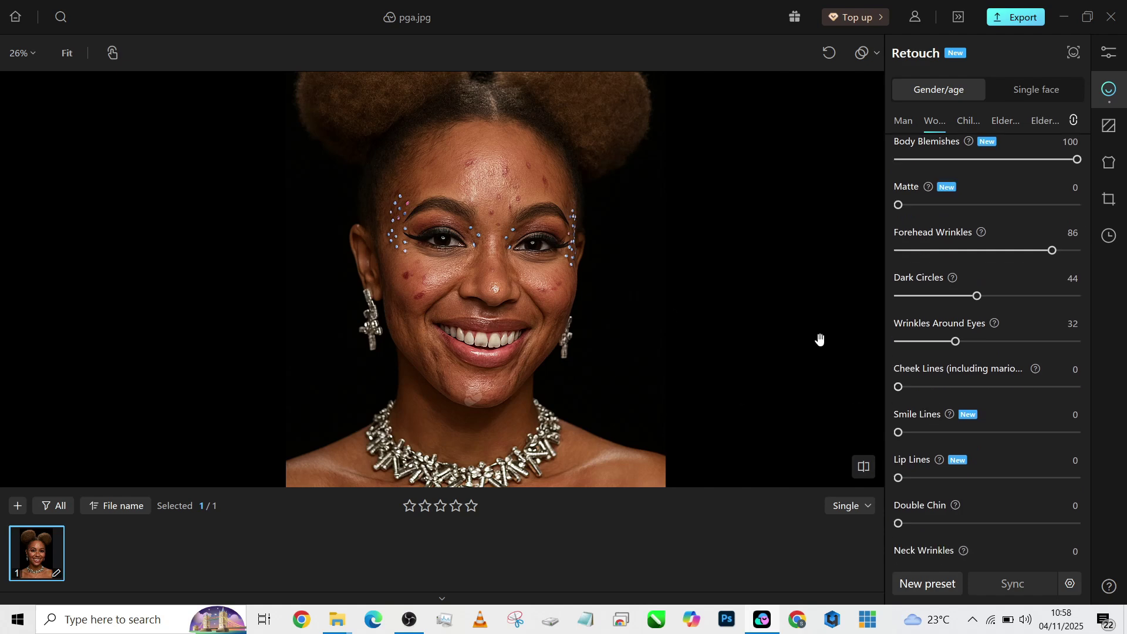
scroll(948, 471, "down", 1)
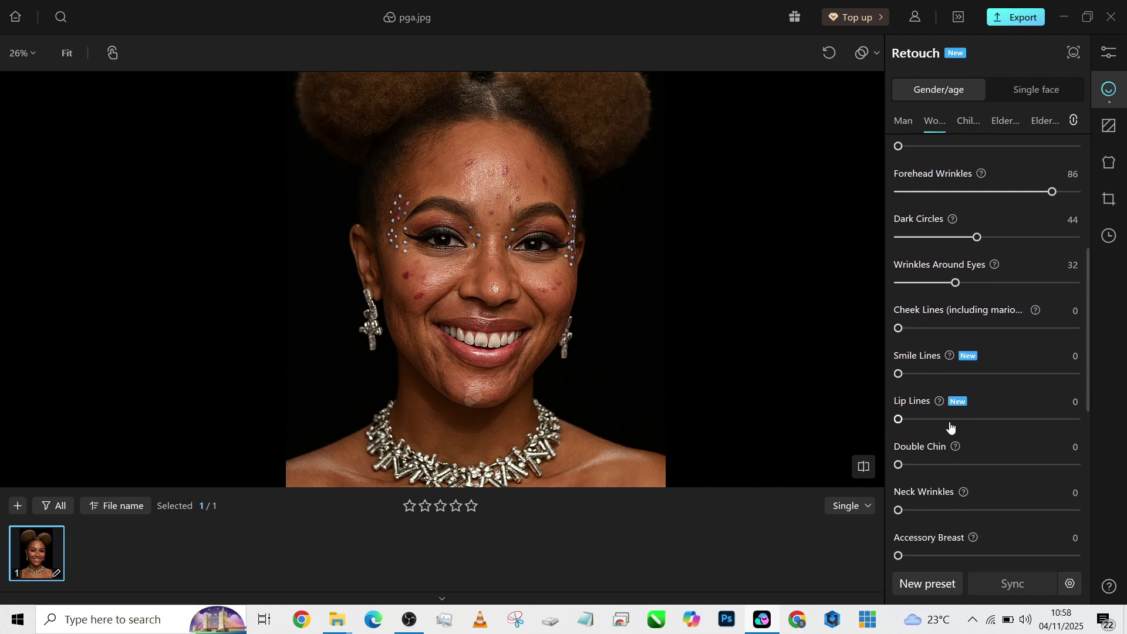
scroll(951, 427, "down", 1)
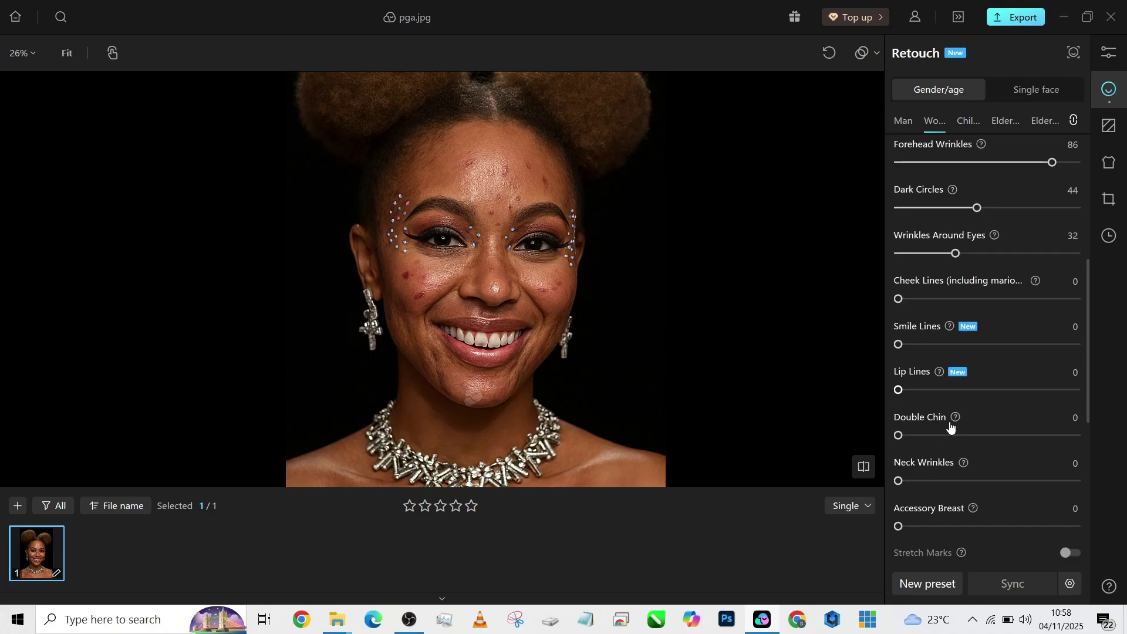
scroll(951, 428, "down", 9)
- In Skin, set Frequency Separation (Face) 94, High-frequency enhancement -10 and Skin Refinement 91
left_click(994, 385)
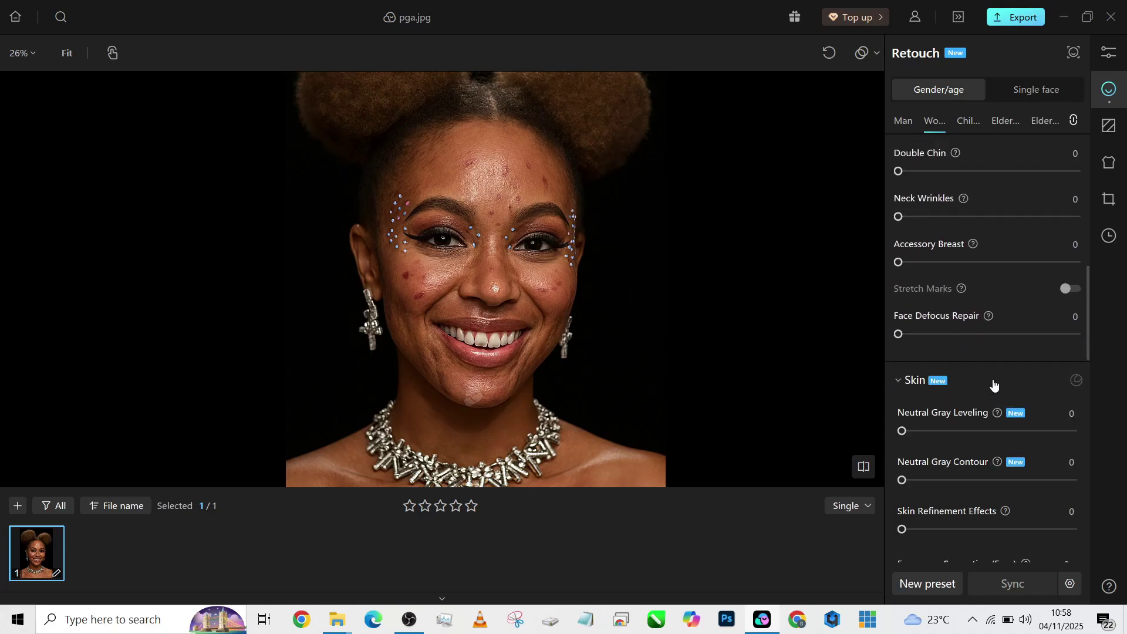
scroll(994, 399, "down", 5)
left_click_drag(1031, 420, 1065, 424)
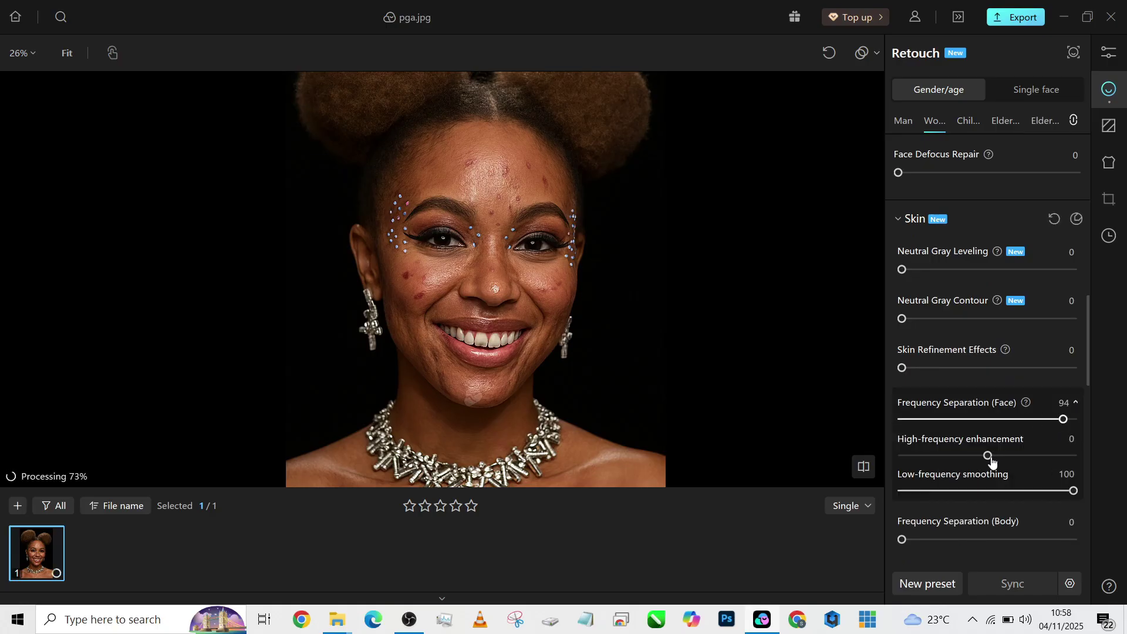
left_click_drag(989, 462, 981, 461)
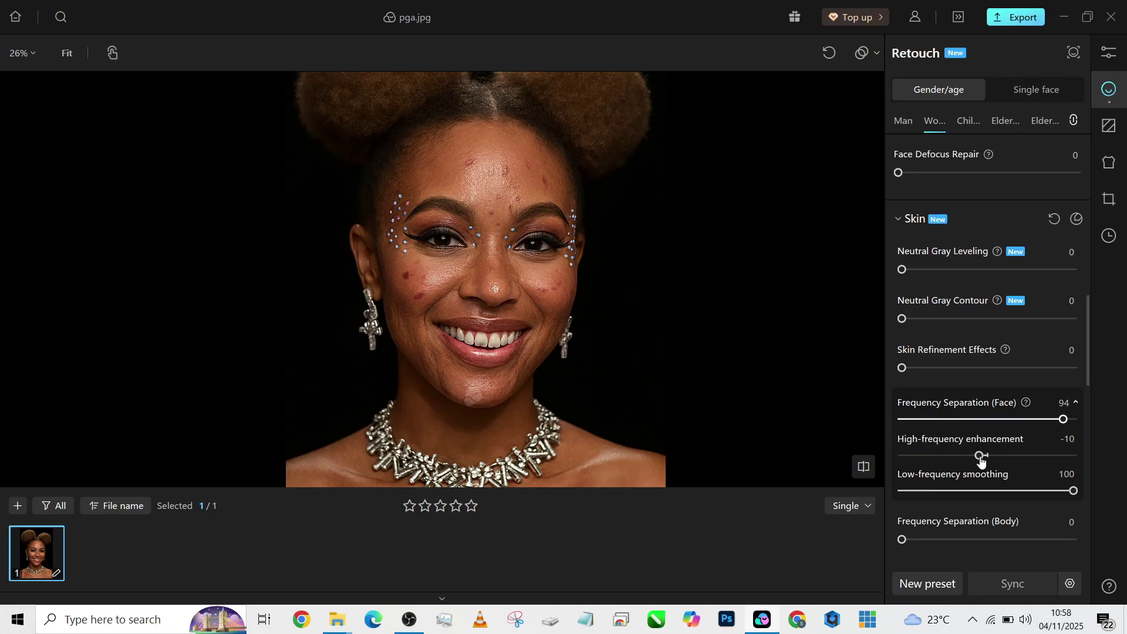
left_click_drag(921, 376, 1022, 374)
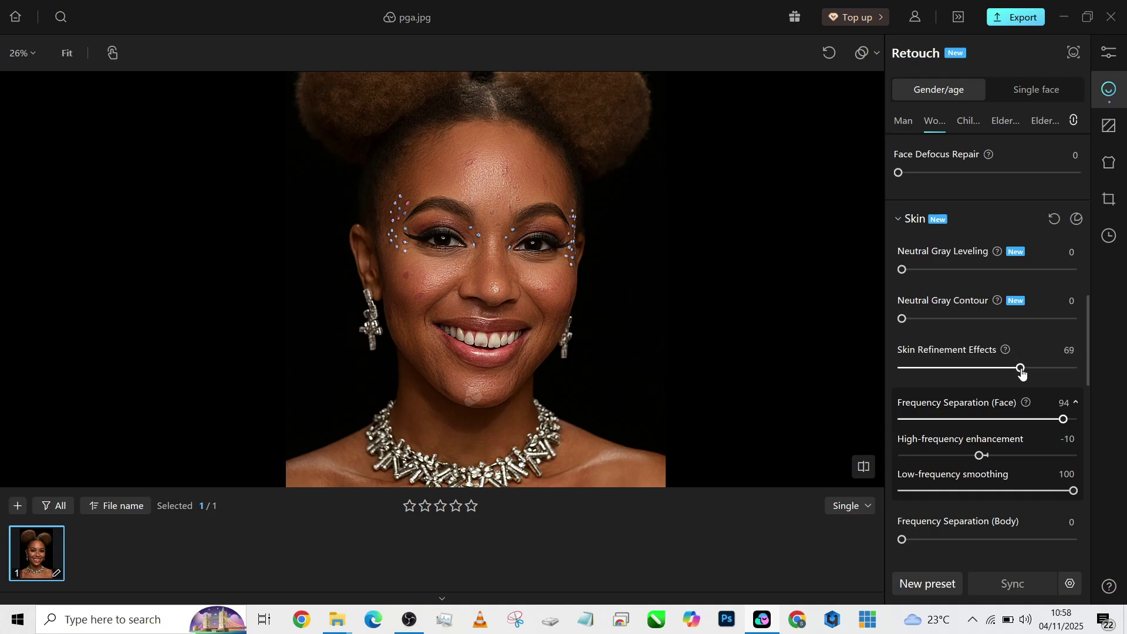
left_click_drag(1021, 371, 1059, 370)
- Set Neutral Gray Leveling to 100, Contour to 67 and Frequency Separation (Body) to 100
left_click_drag(933, 270, 1078, 274)
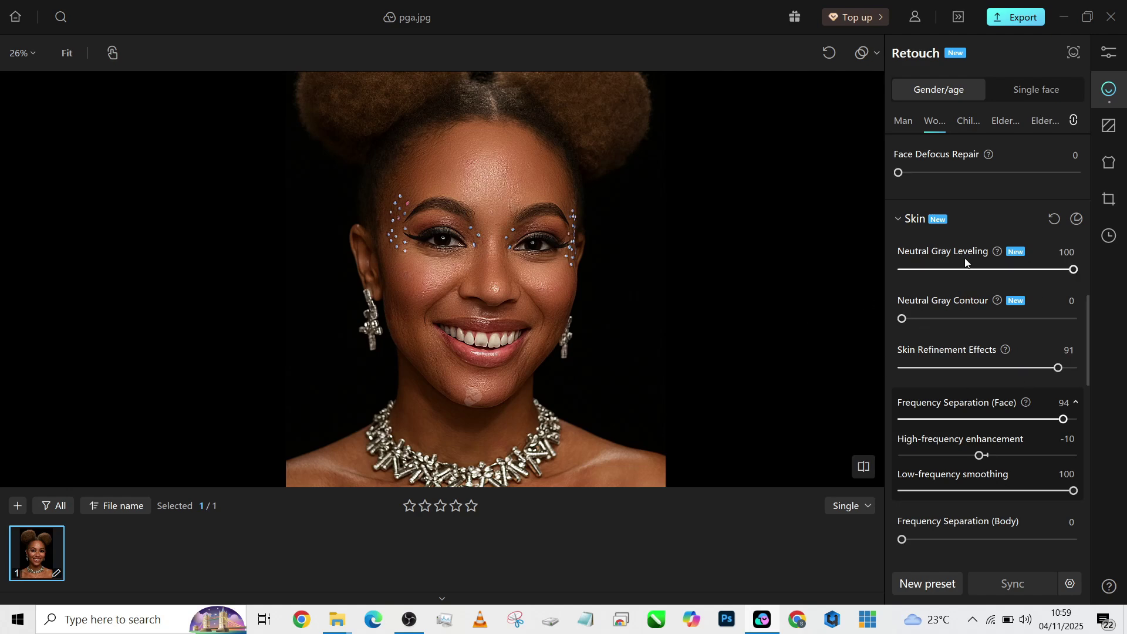
left_click_drag(916, 322, 1018, 326)
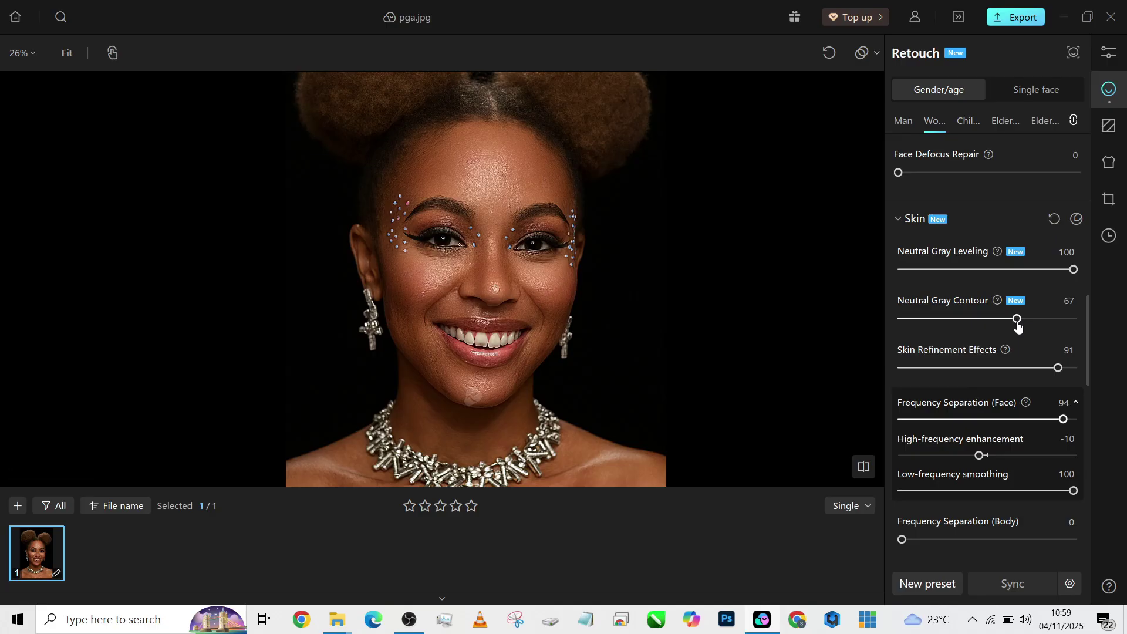
scroll(996, 407, "down", 3)
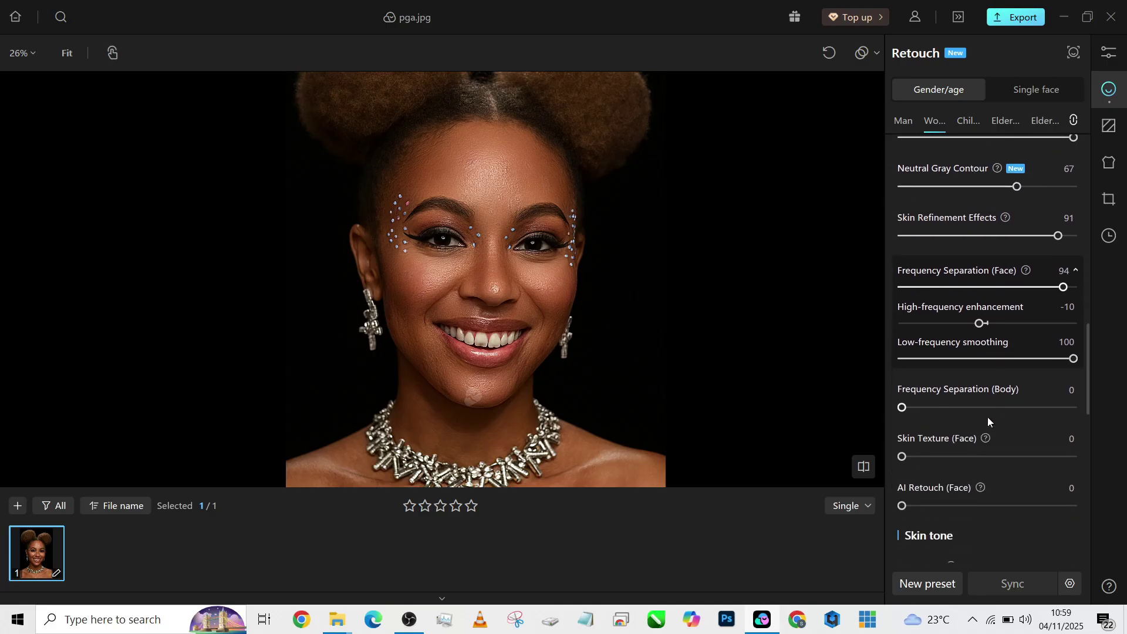
left_click_drag(991, 413, 1094, 406)
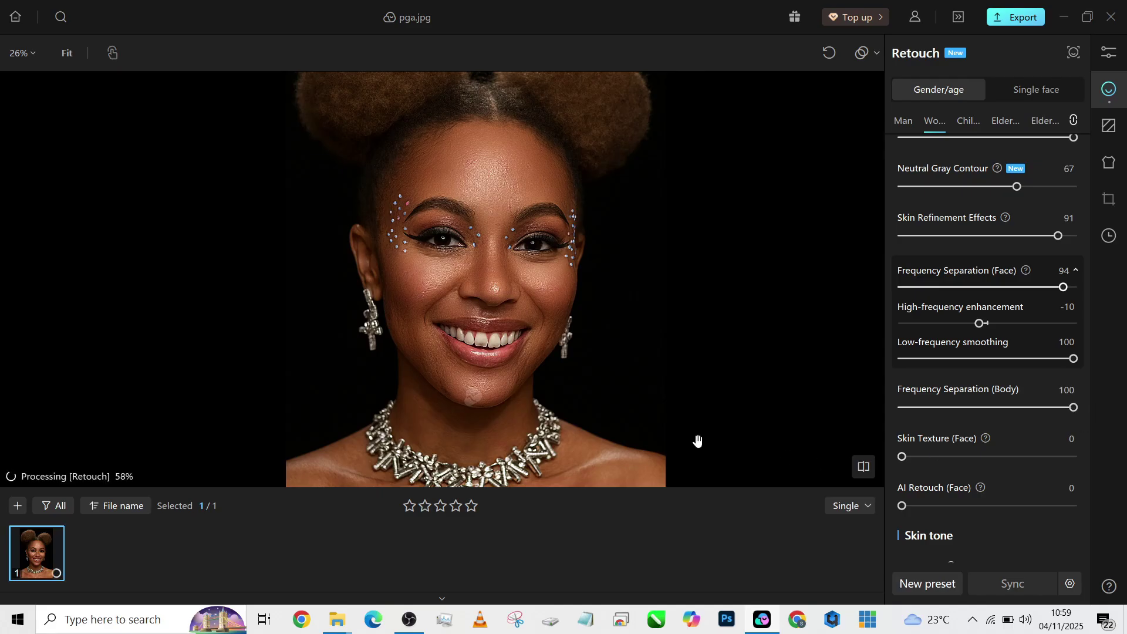
left_click_drag(604, 441, 603, 395)
scroll(590, 391, "down", 2)
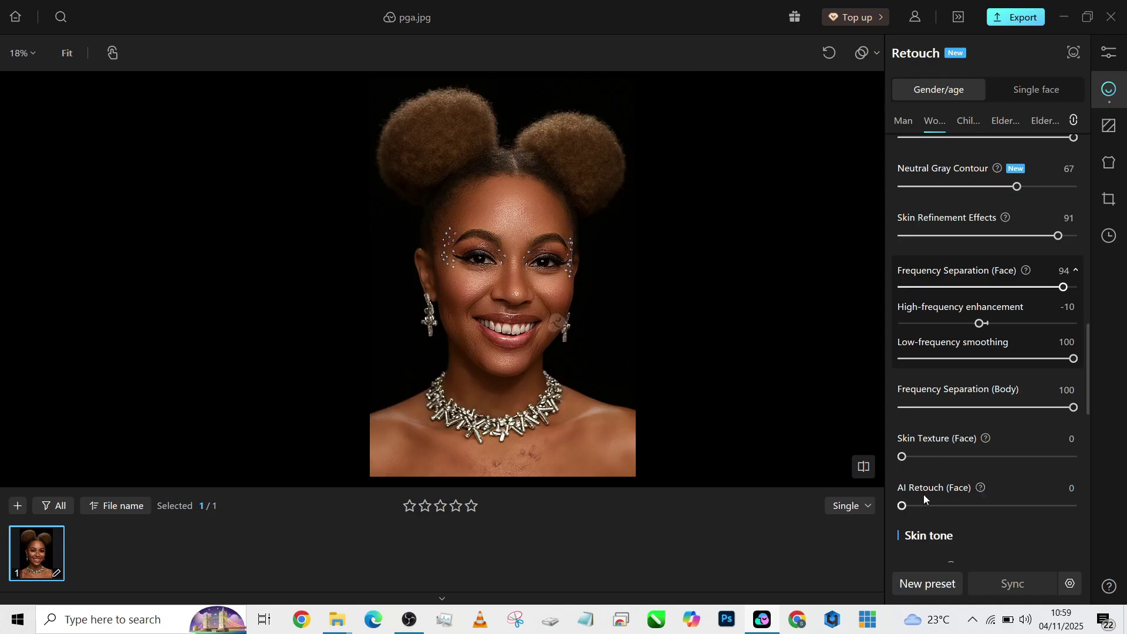
left_click_drag(927, 508, 959, 509)
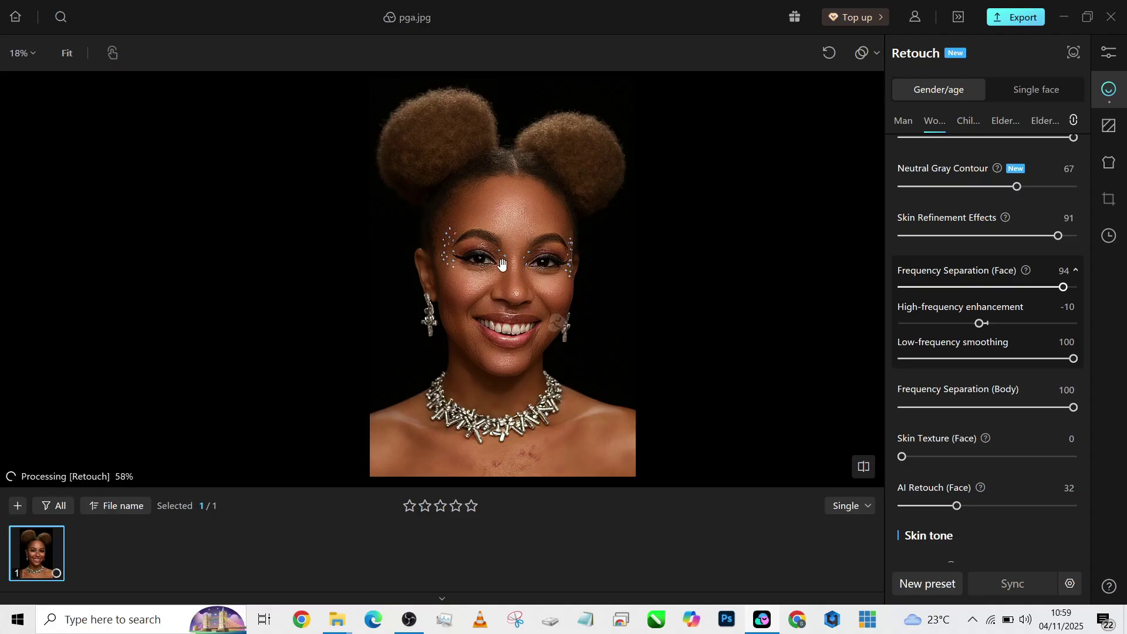
scroll(504, 259, "up", 5)
scroll(502, 264, "down", 3)
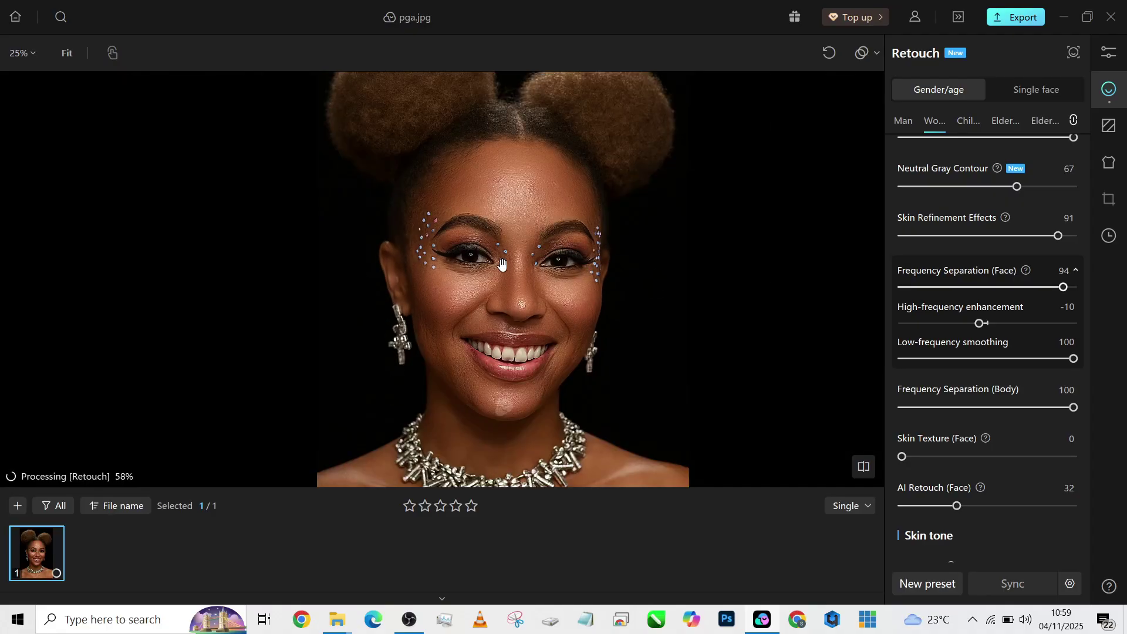
key("backslash")
key("backslash")
scroll(480, 367, "up", 4)
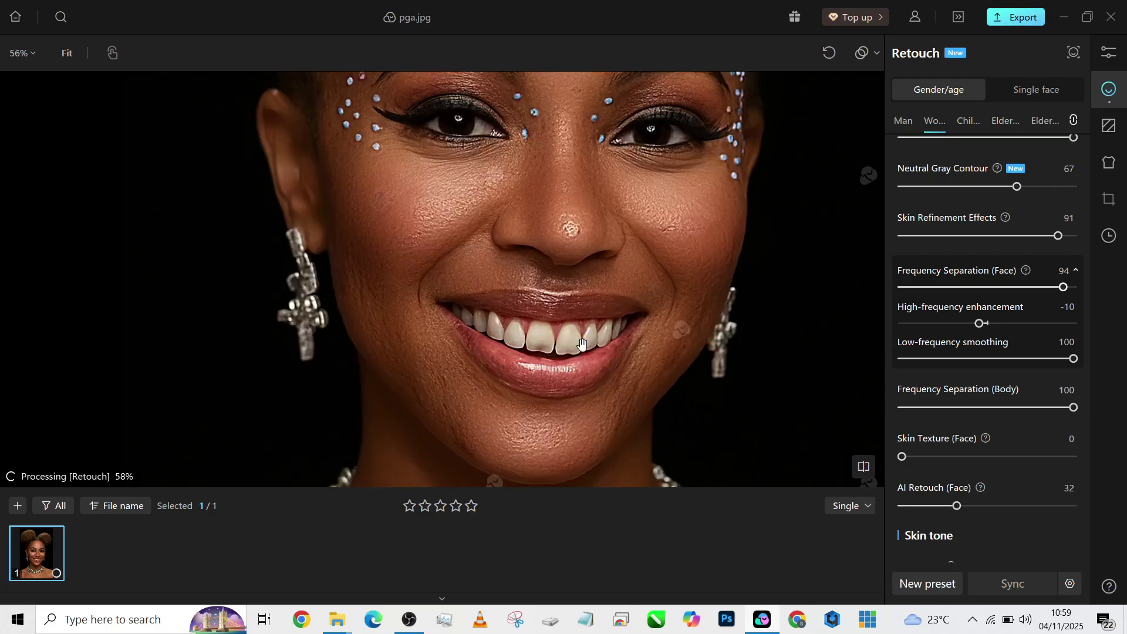
scroll(581, 343, "down", 4)
scroll(974, 493, "down", 2)
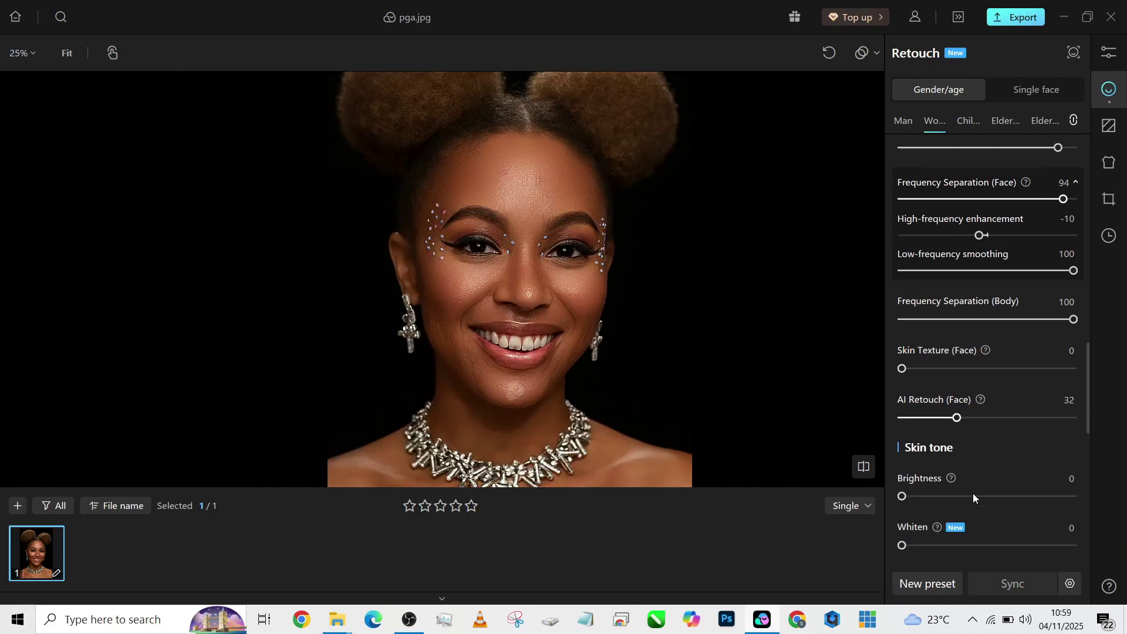
scroll(973, 493, "down", 7)
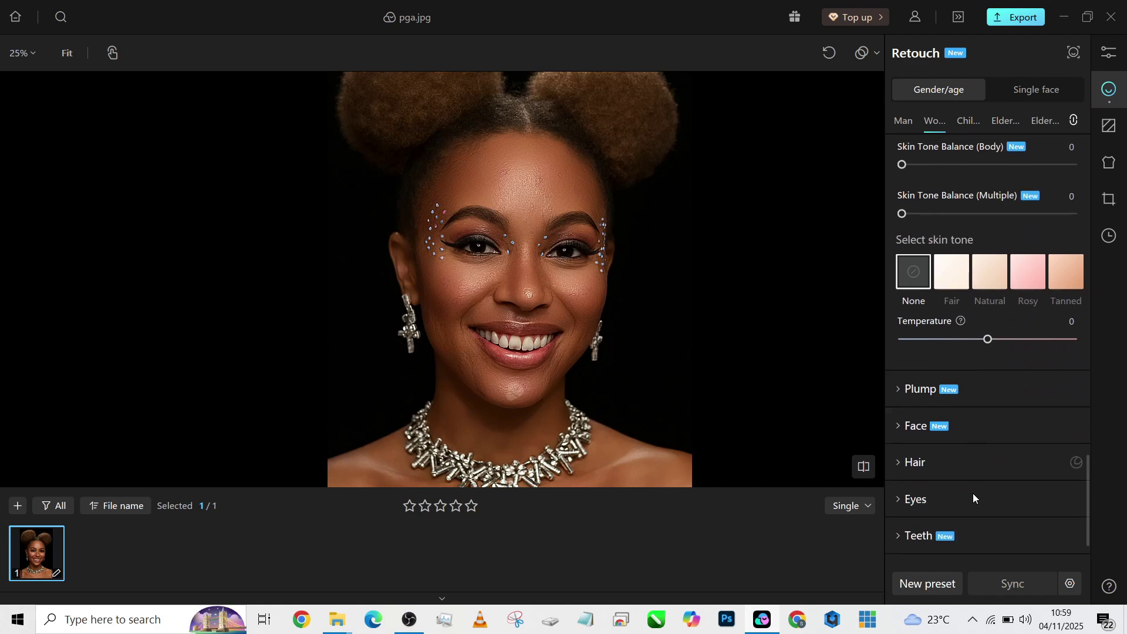
- Set Teeth Blemishes removal to full strength 100
scroll(955, 455, "down", 1)
left_click(961, 458)
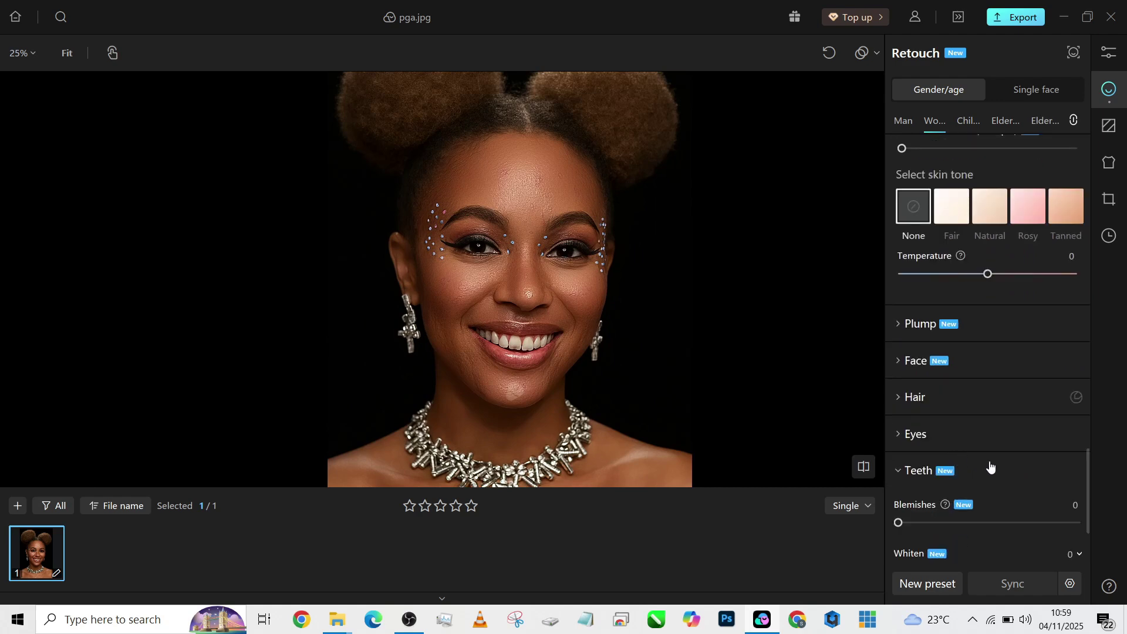
scroll(969, 464, "down", 2)
left_click_drag(953, 390, 1114, 405)
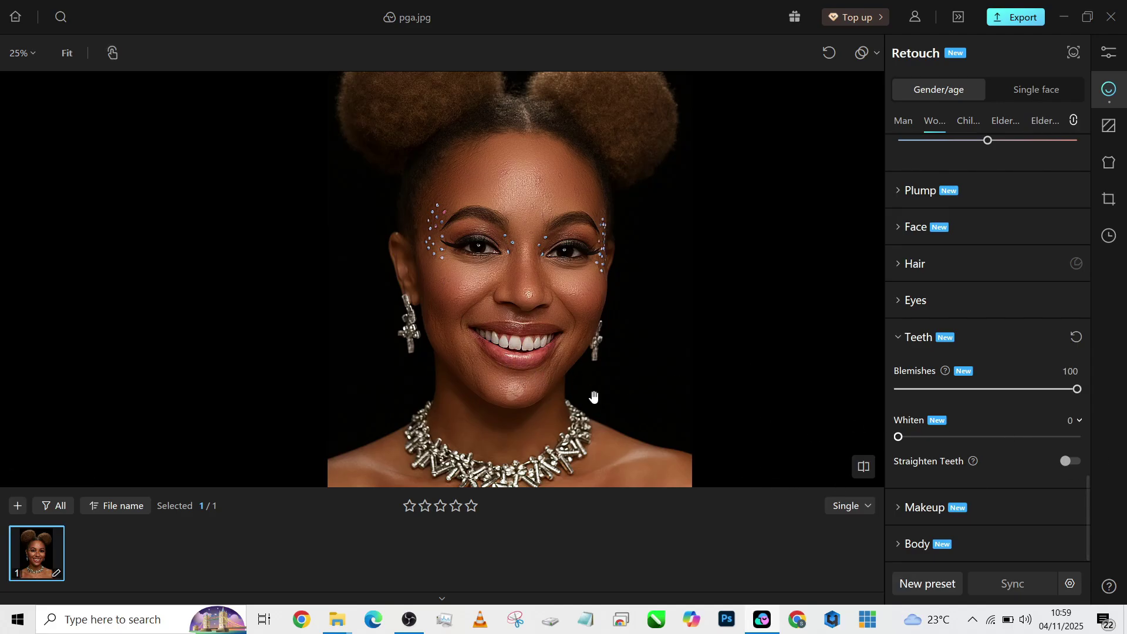
- Try Straighten Teeth, compare with the original, then switch it back off
scroll(529, 346, "up", 1)
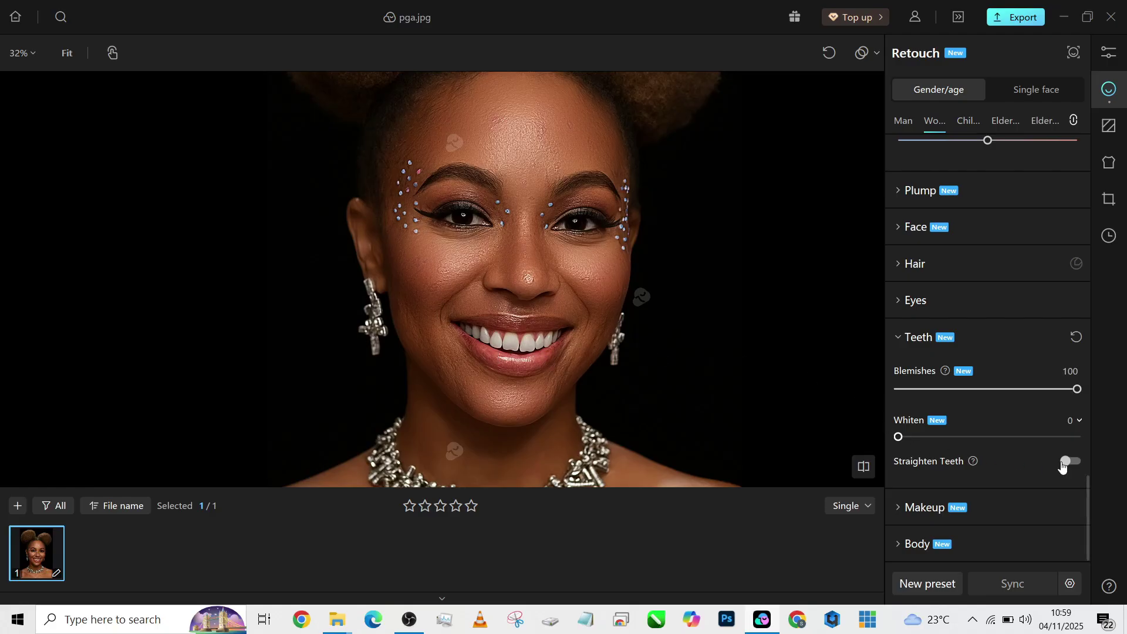
left_click(1064, 464)
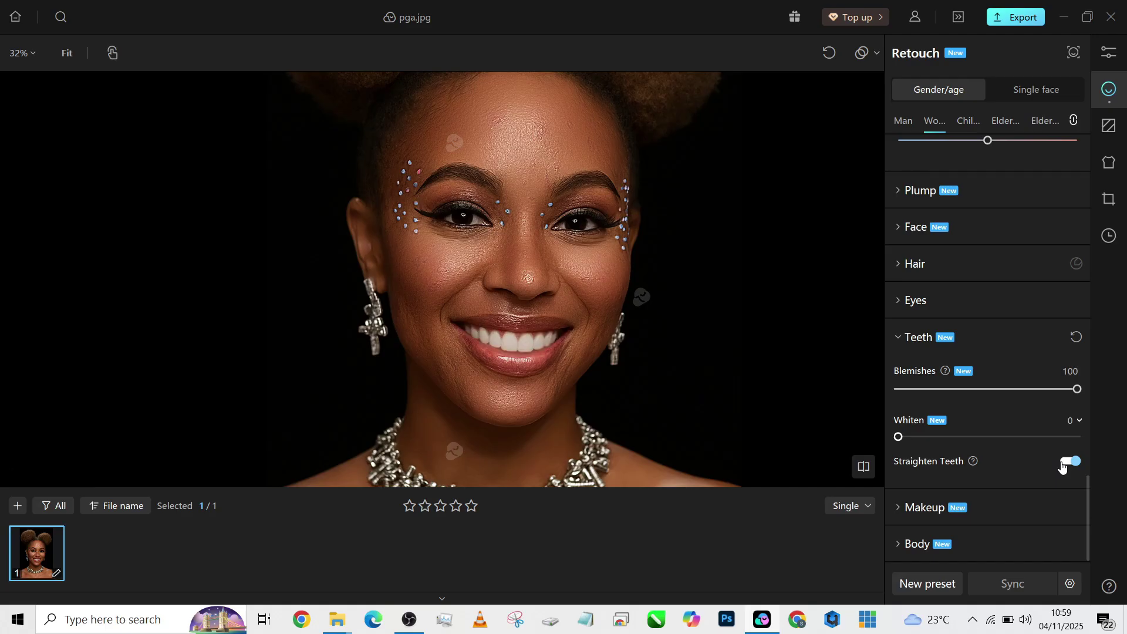
left_click(586, 380)
scroll(586, 380, "down", 2)
scroll(566, 376, "up", 2)
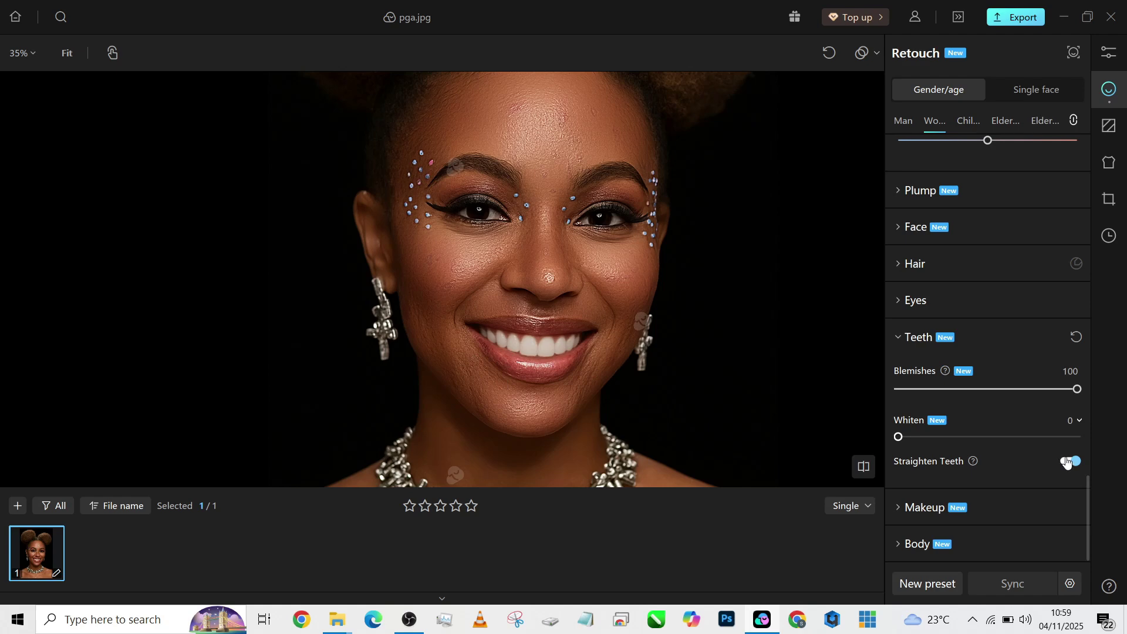
left_click(1067, 463)
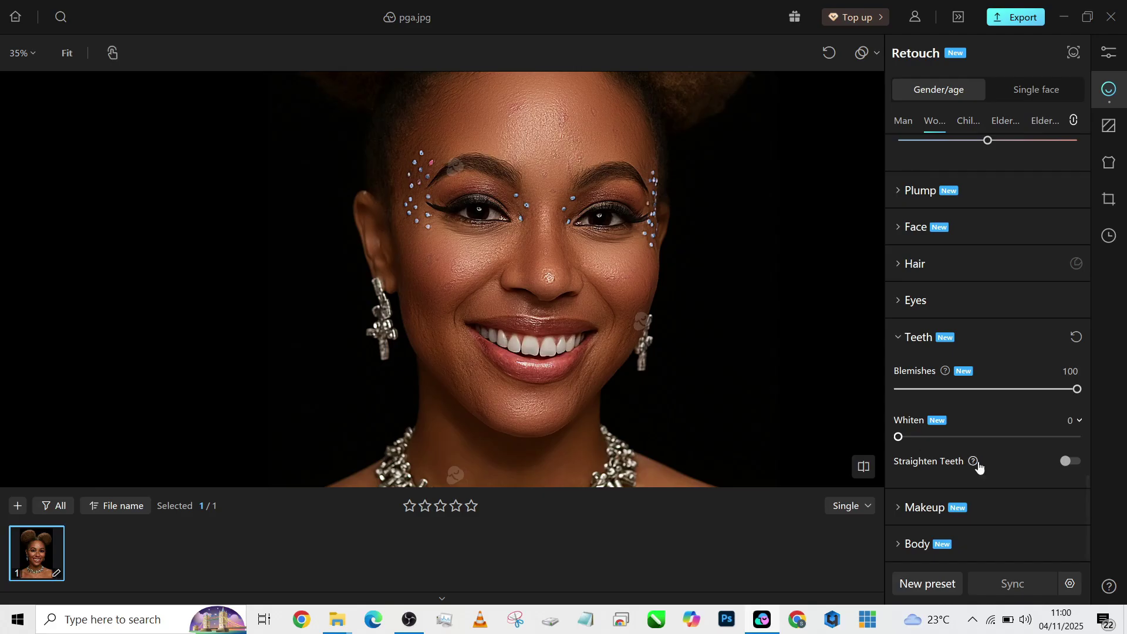
- Whiten the teeth to 89
left_click_drag(1016, 436, 1058, 436)
scroll(517, 255, "down", 4)
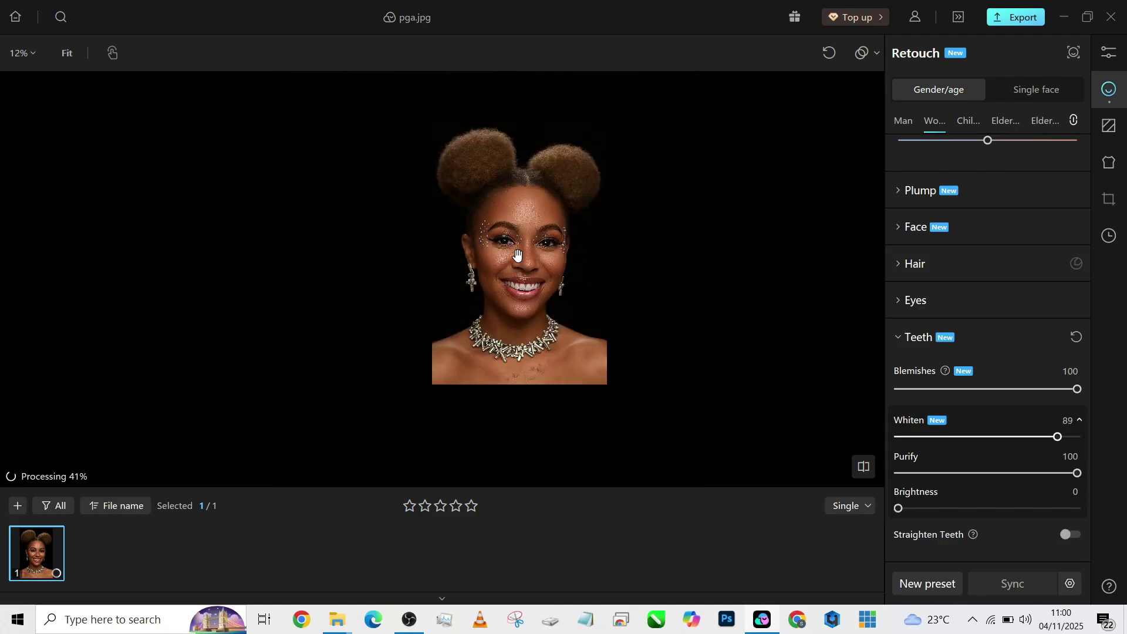
scroll(942, 513, "down", 2)
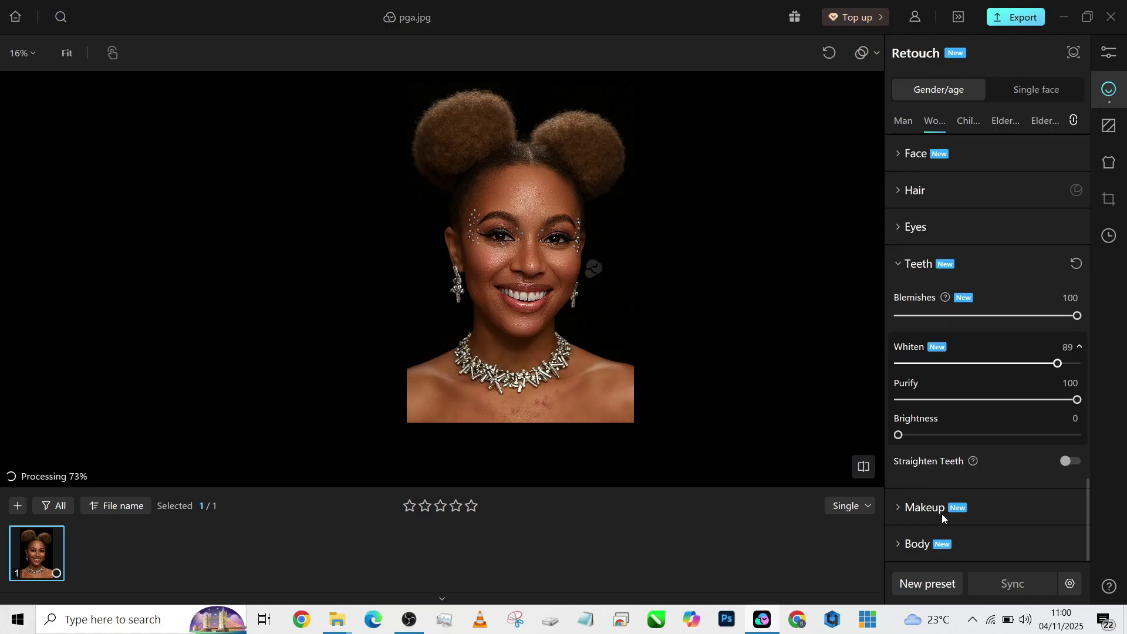
- Set makeup Enhance Eyebrows 73, Enhance Eye Makeup 100, Shadows 100 and Highlights 86
left_click(908, 510)
scroll(908, 510, "down", 3)
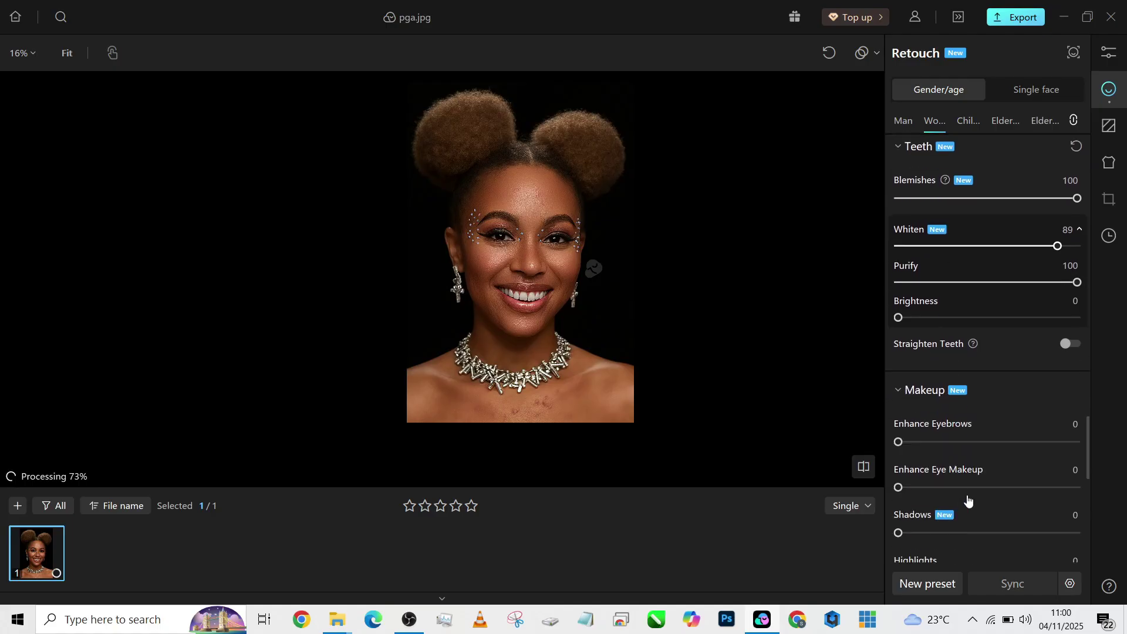
mouse_move(899, 443)
left_mouse_down()
mouse_move(1043, 445)
mouse_move(1029, 445)
left_mouse_up()
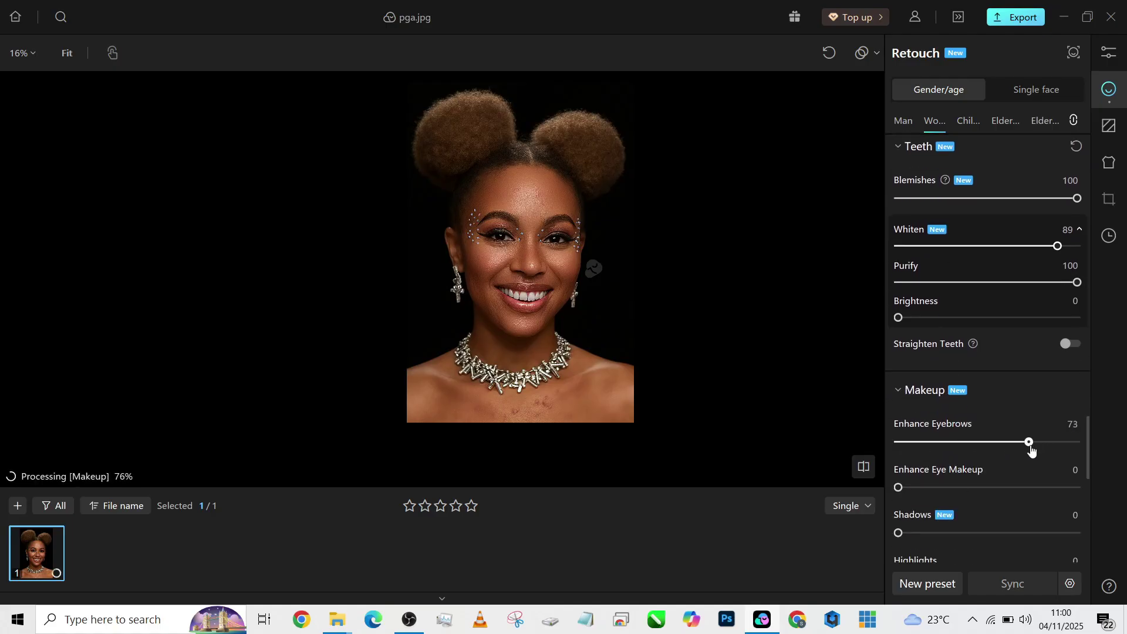
left_click_drag(1006, 488, 1092, 492)
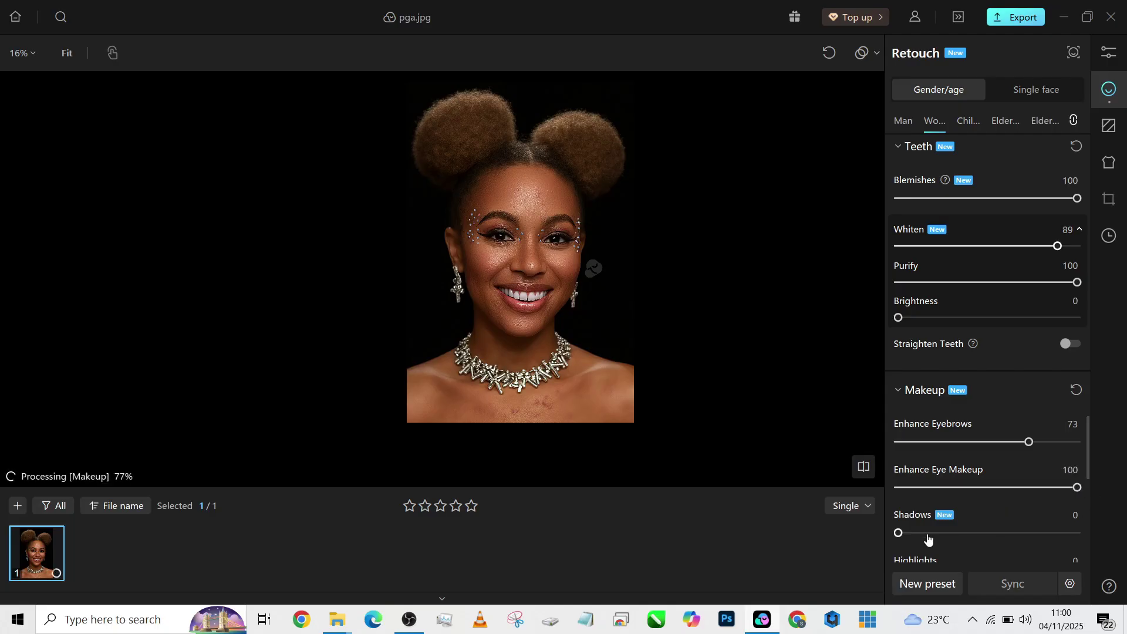
left_click_drag(898, 534, 1083, 533)
scroll(1010, 531, "down", 2)
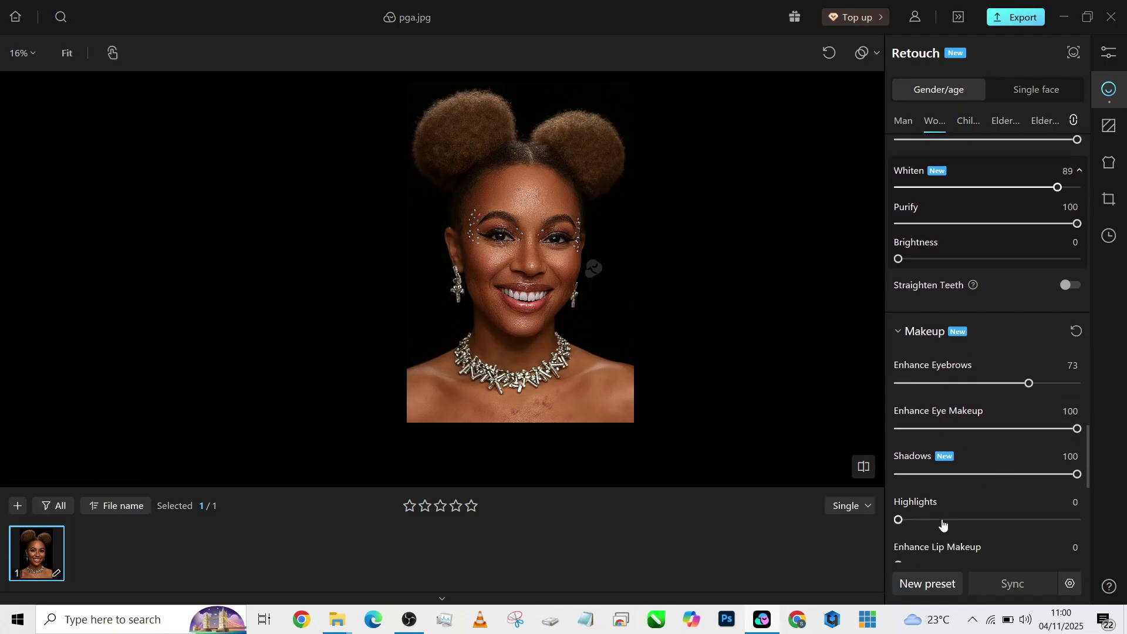
left_click_drag(944, 520, 1052, 520)
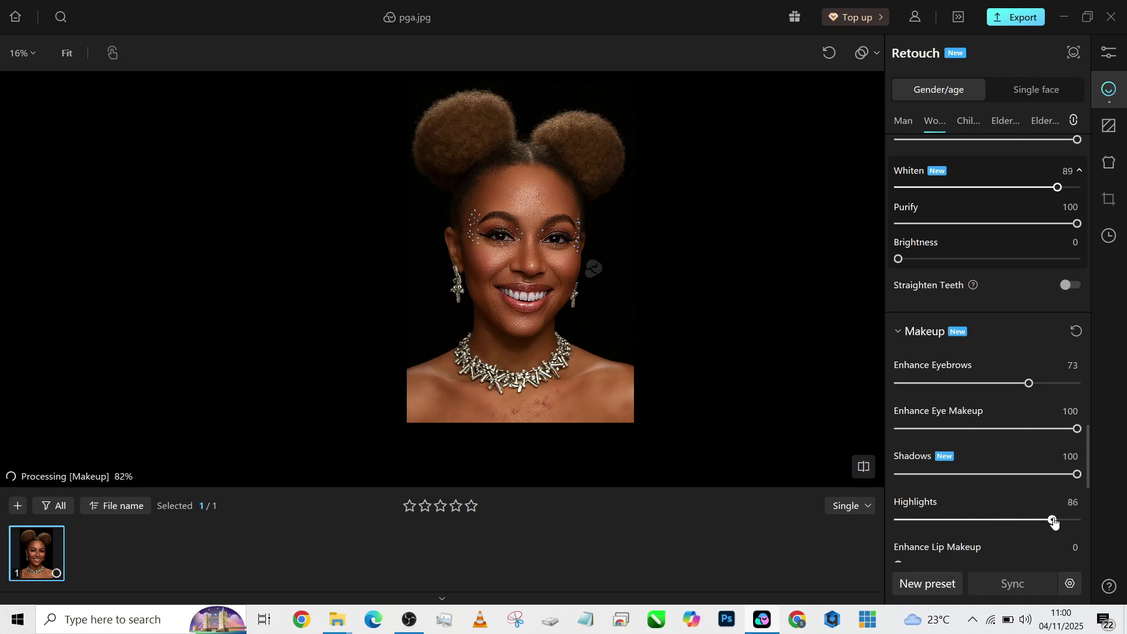
scroll(541, 230, "up", 5)
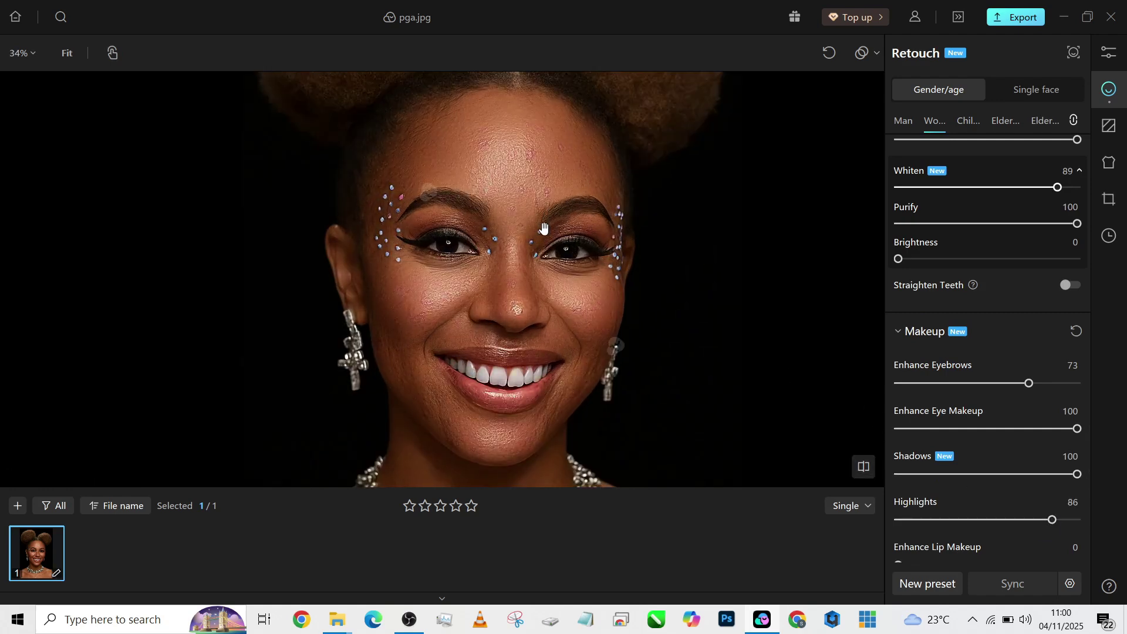
scroll(544, 229, "down", 4)
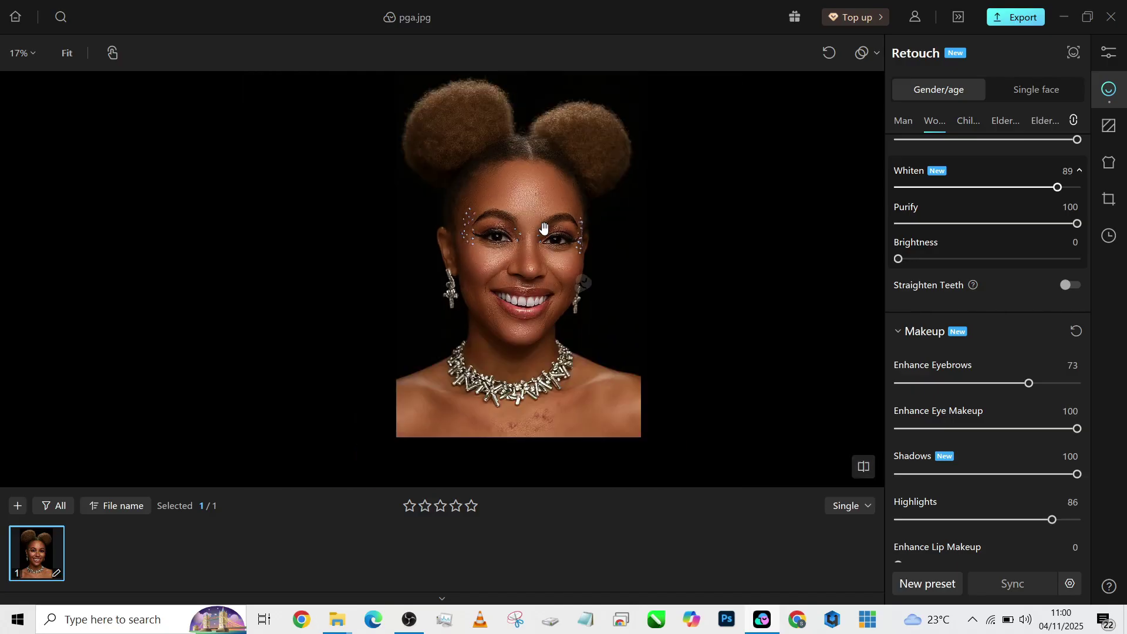
scroll(1007, 282, "up", 5)
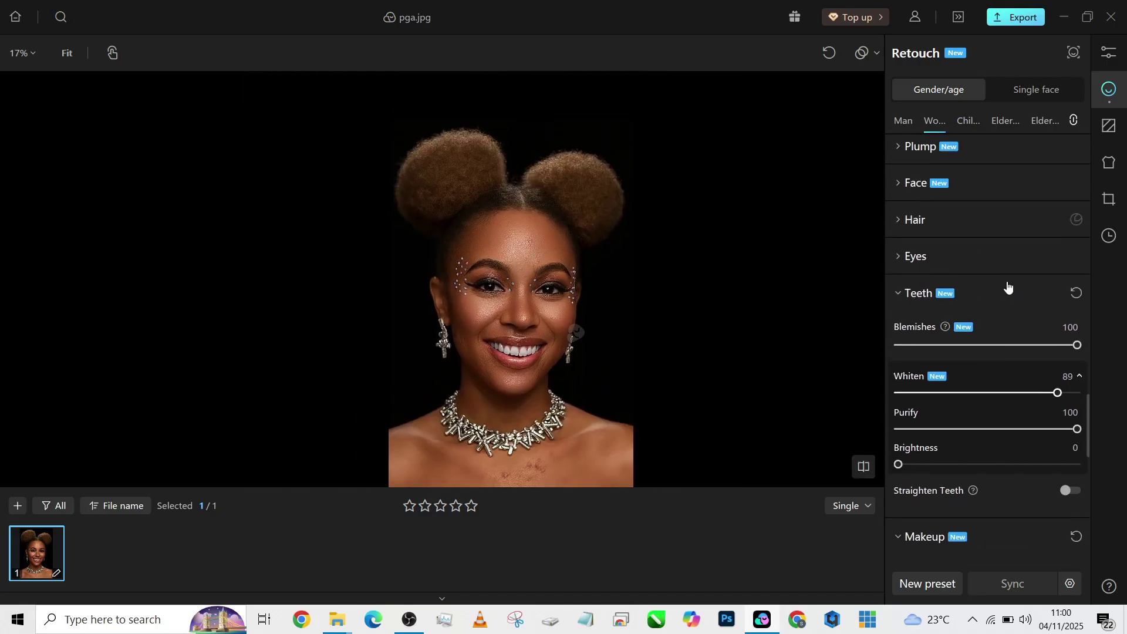
- Tint the hair with Hair Colors tile 05 and lower its intensity from 60 to 41
left_click(951, 238)
scroll(1002, 417, "down", 2)
left_click(974, 433)
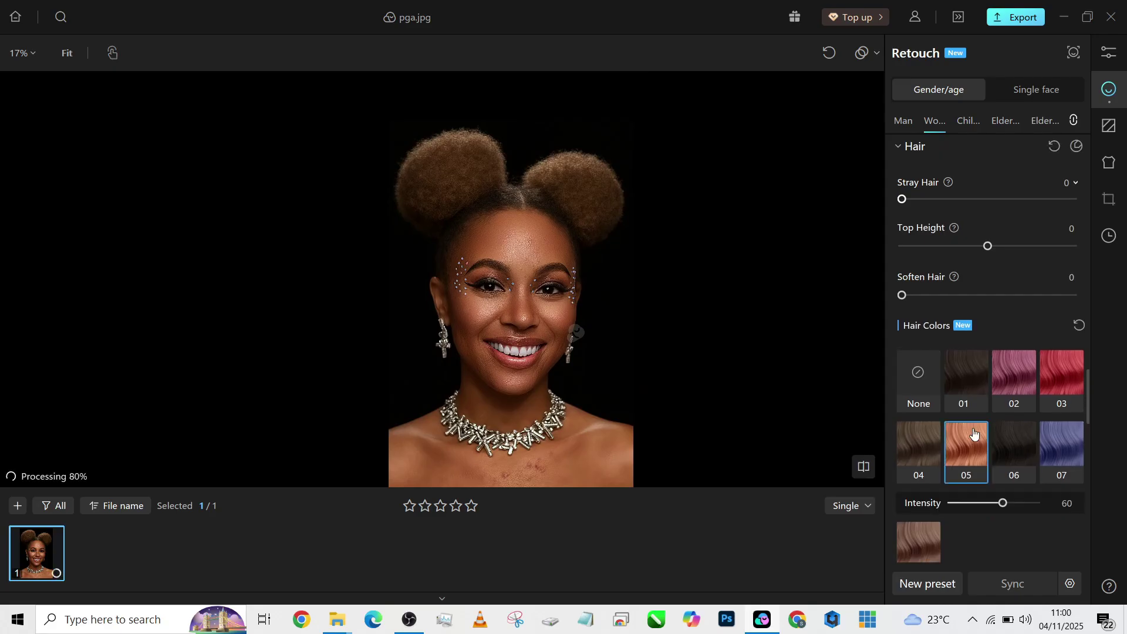
scroll(574, 322, "up", 2)
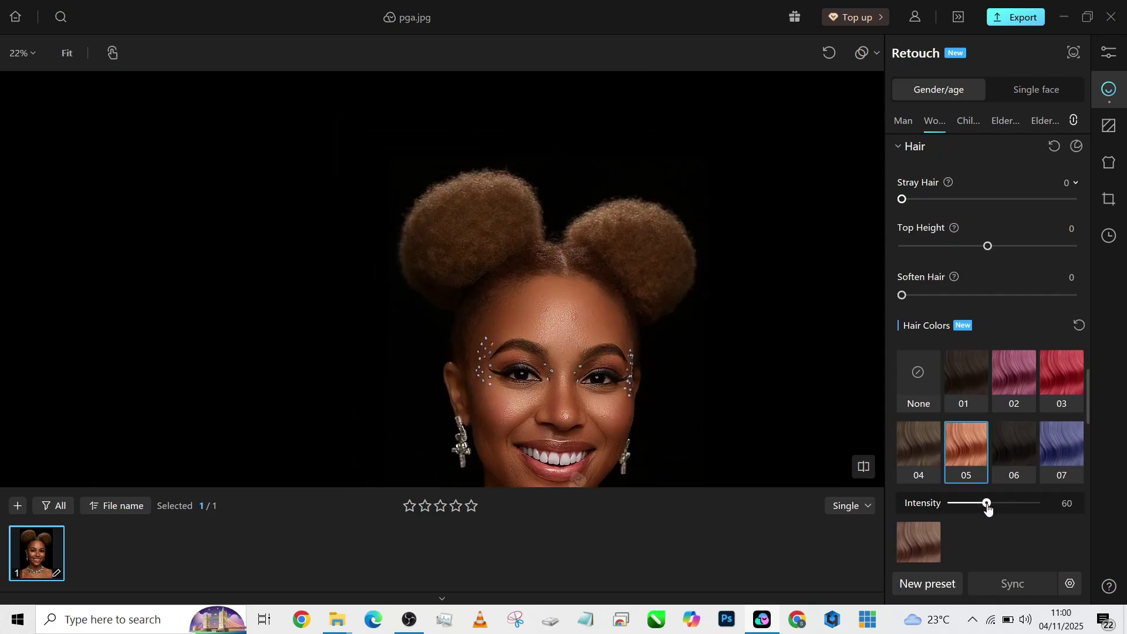
left_click_drag(988, 509, 986, 509)
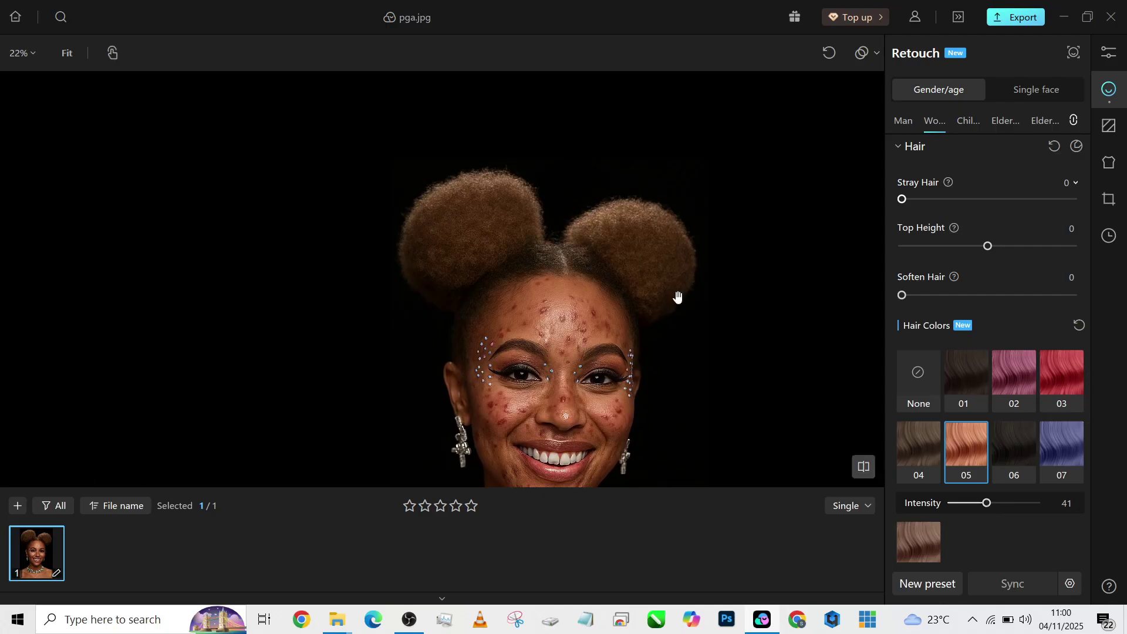
scroll(614, 346, "down", 3)
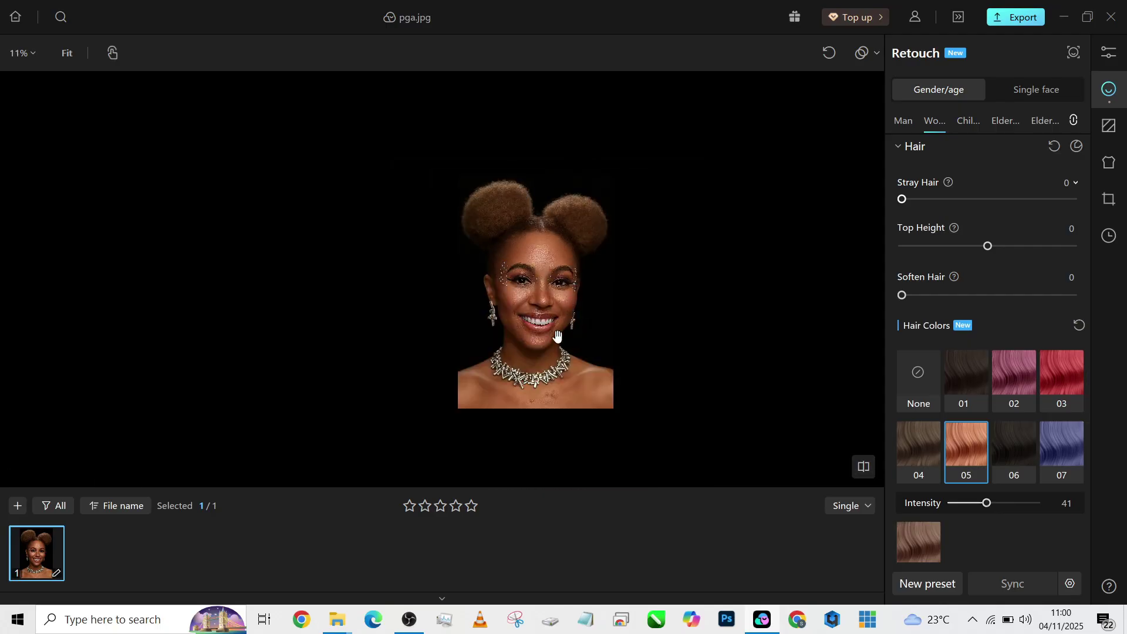
scroll(557, 335, "up", 3)
scroll(576, 340, "up", 3)
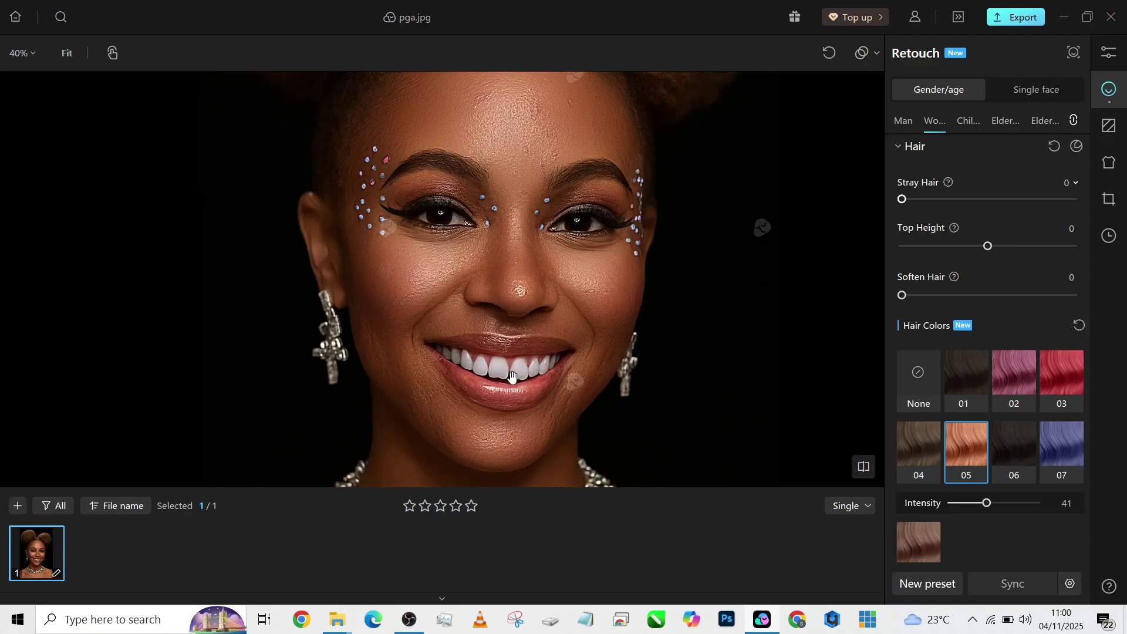
scroll(902, 246, "up", 6)
scroll(902, 245, "up", 7)
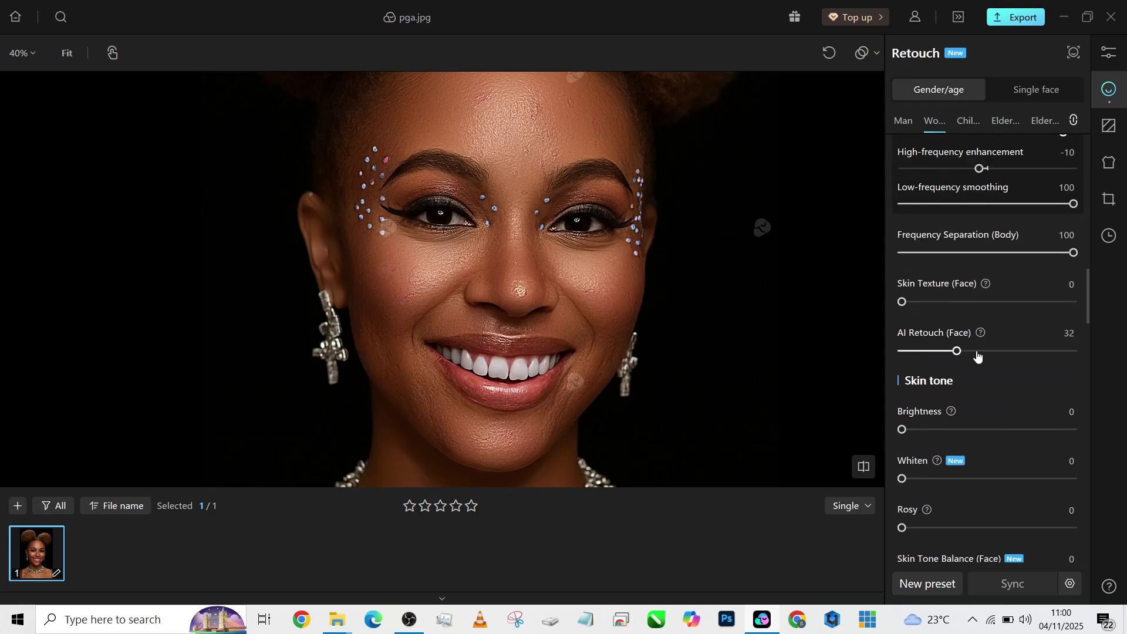
left_click_drag(976, 351, 1002, 351)
scroll(1023, 273, "up", 2)
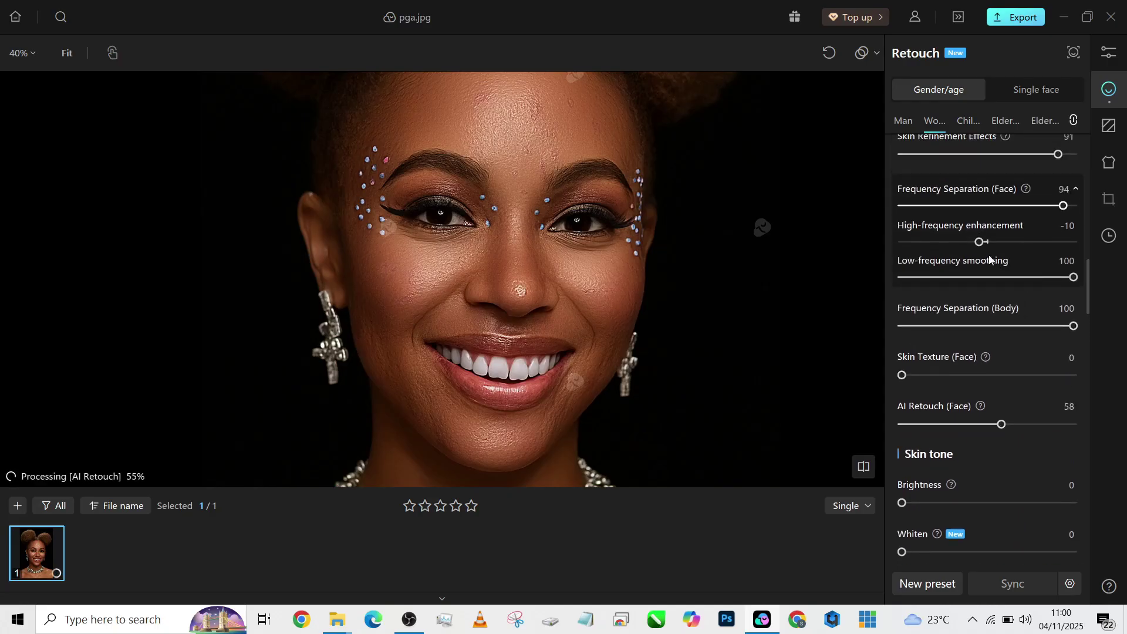
left_click_drag(979, 242, 937, 248)
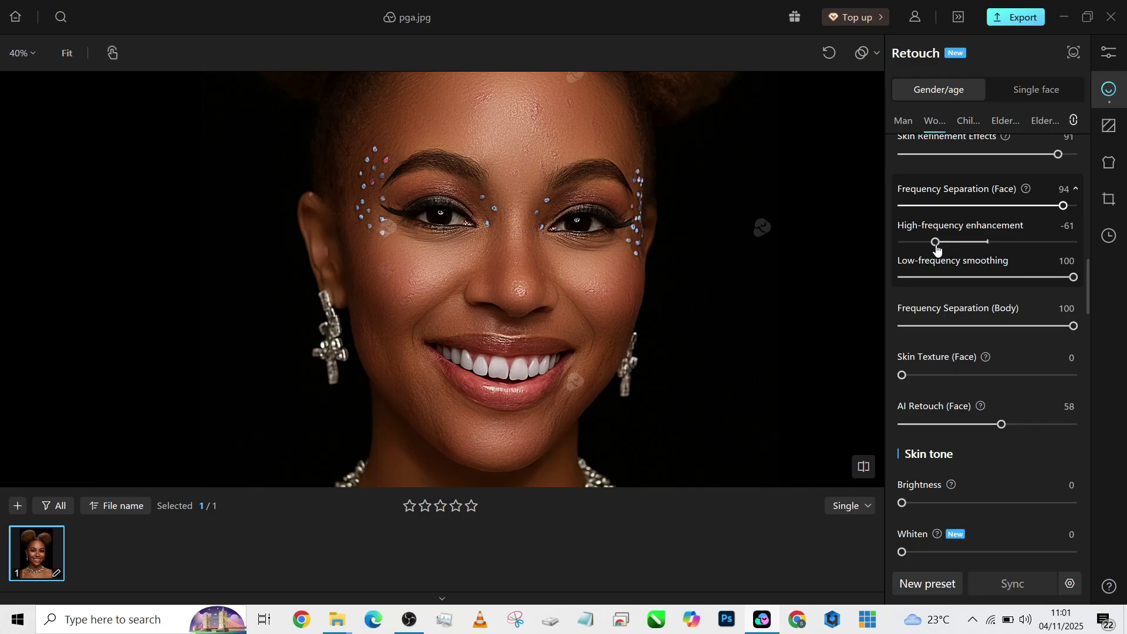
left_click_drag(937, 249, 954, 250)
scroll(568, 230, "down", 4)
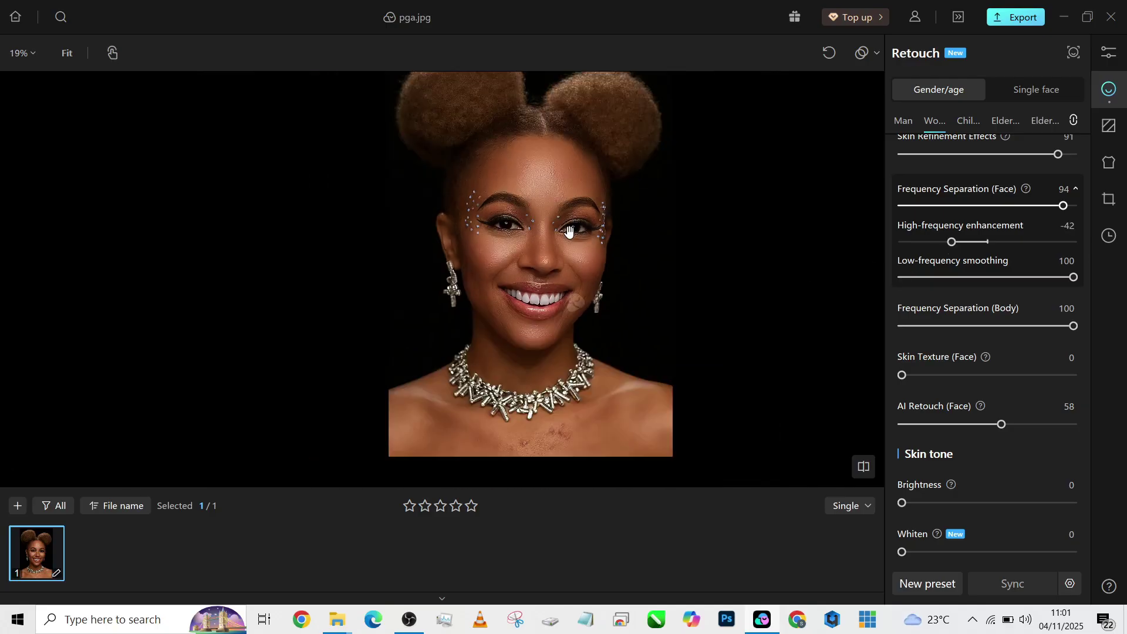
scroll(568, 231, "up", 4)
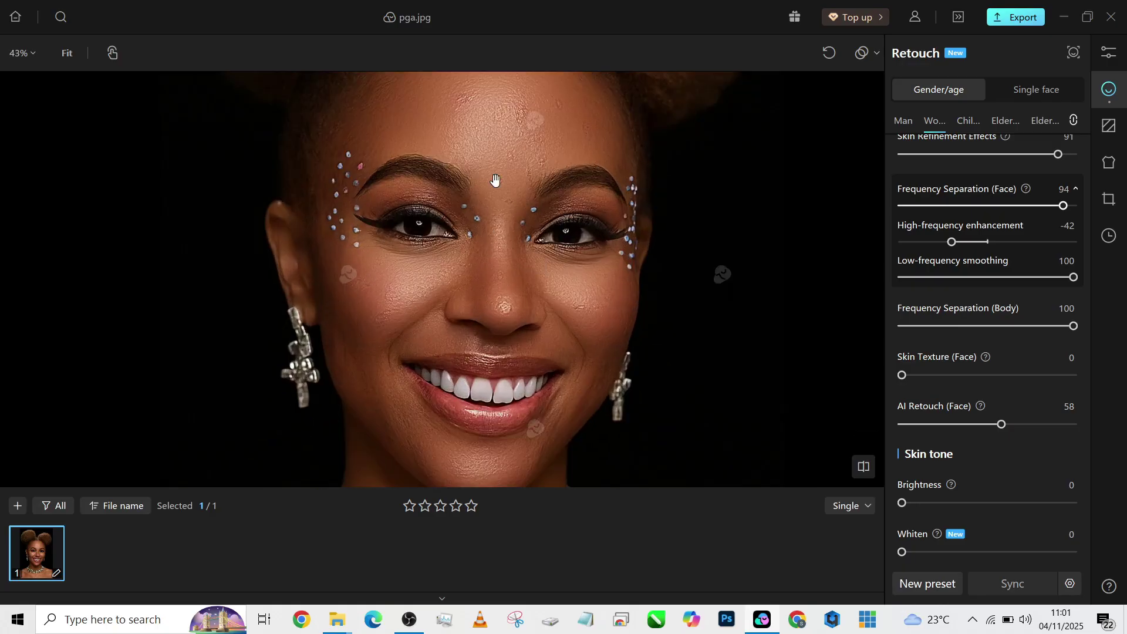
scroll(478, 171, "down", 5)
scroll(479, 171, "up", 1)
scroll(470, 440, "up", 2)
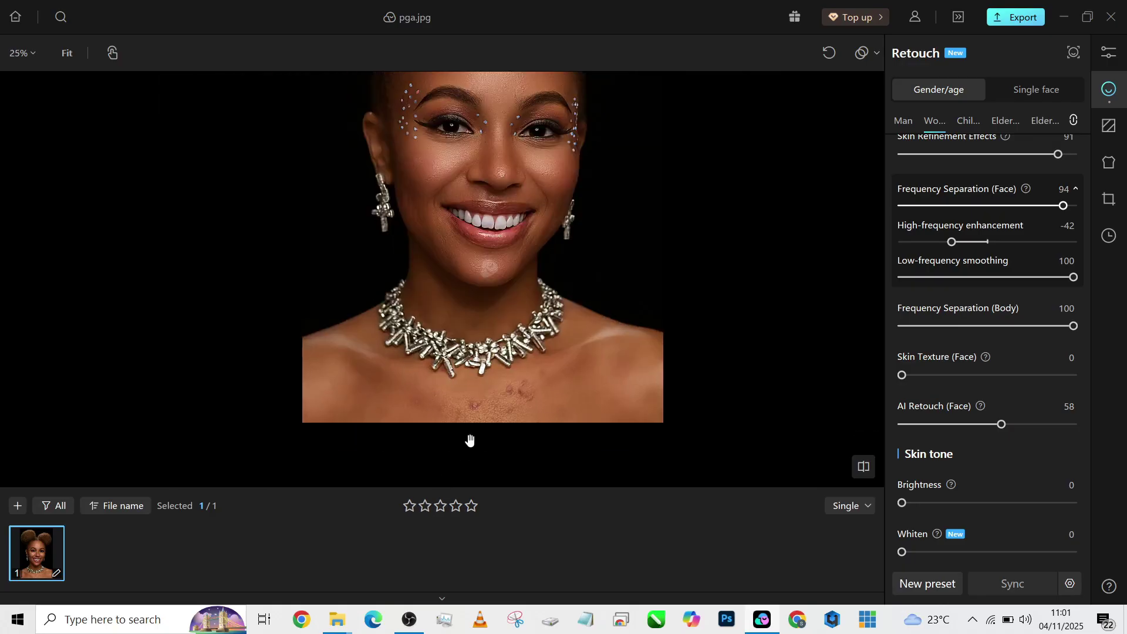
scroll(469, 439, "up", 2)
scroll(507, 346, "down", 1)
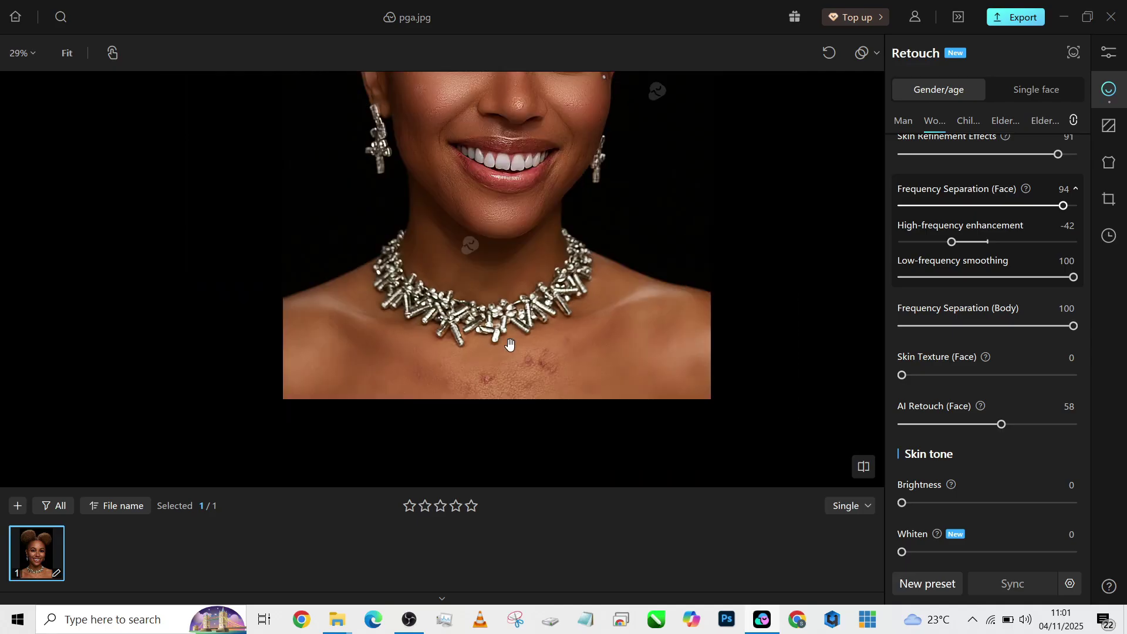
scroll(509, 344, "down", 3)
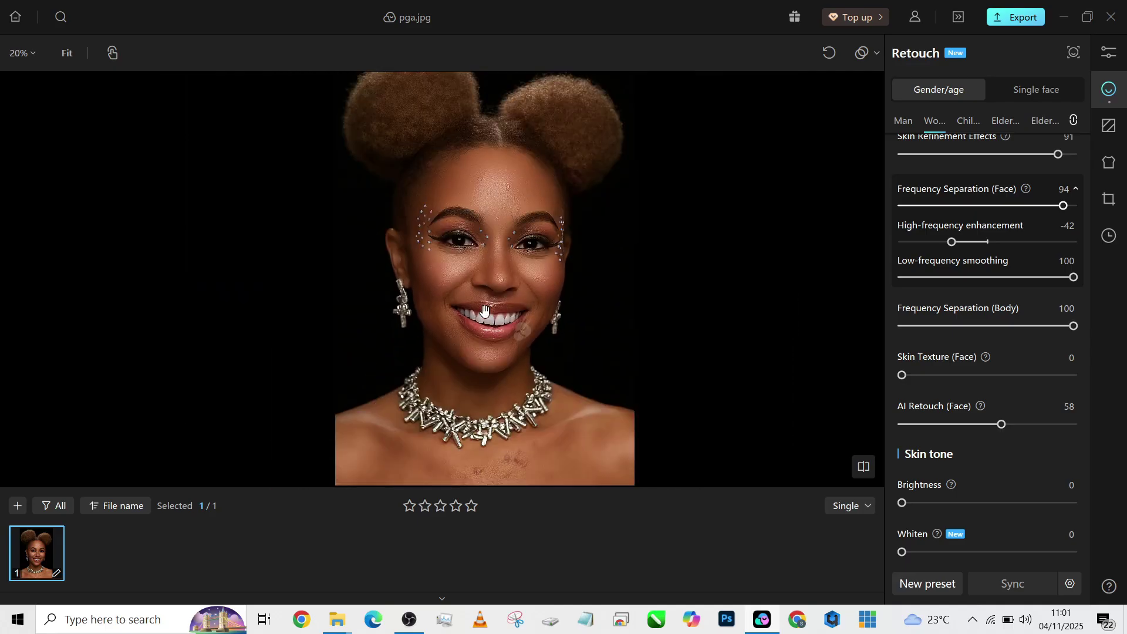
scroll(485, 311, "down", 2)
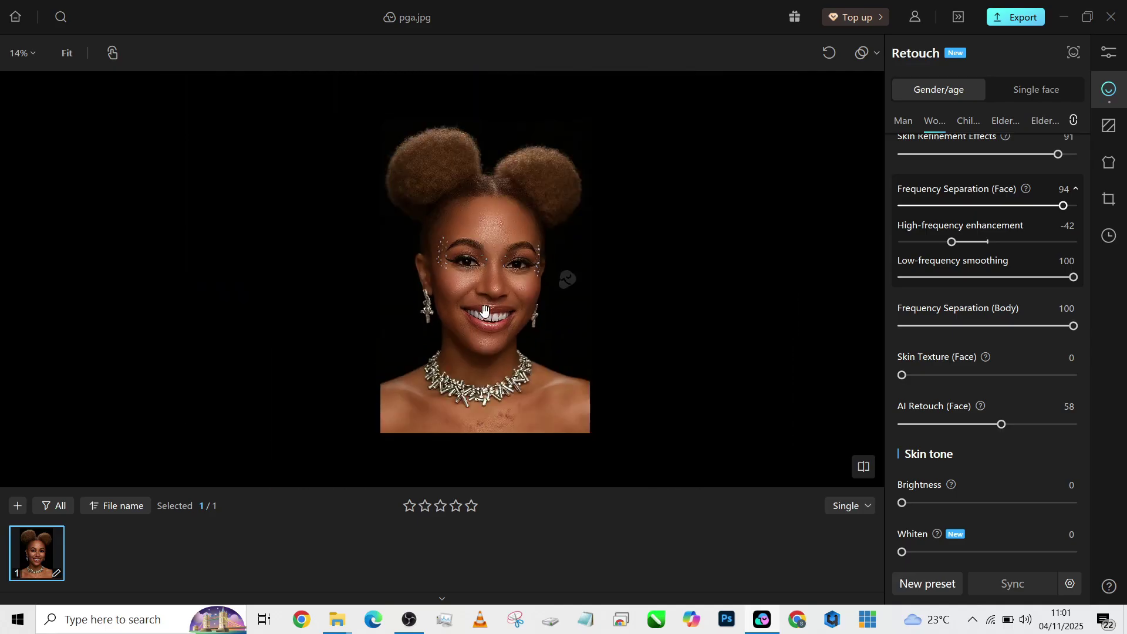
key("backslash")
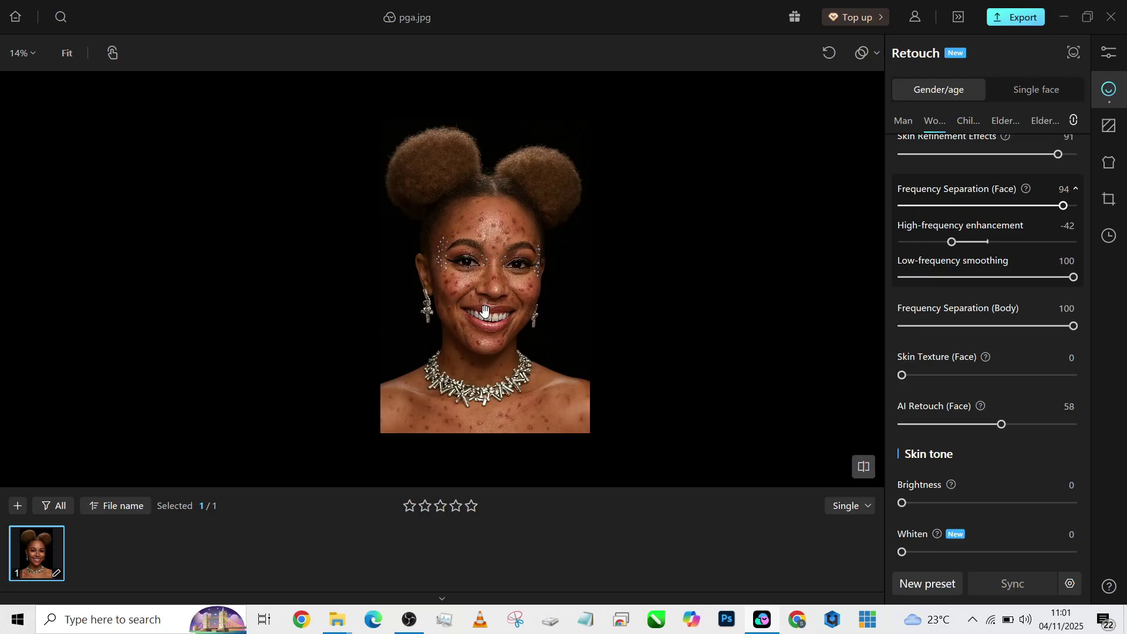
key("backslash")
key("backslash")
key("backslash")
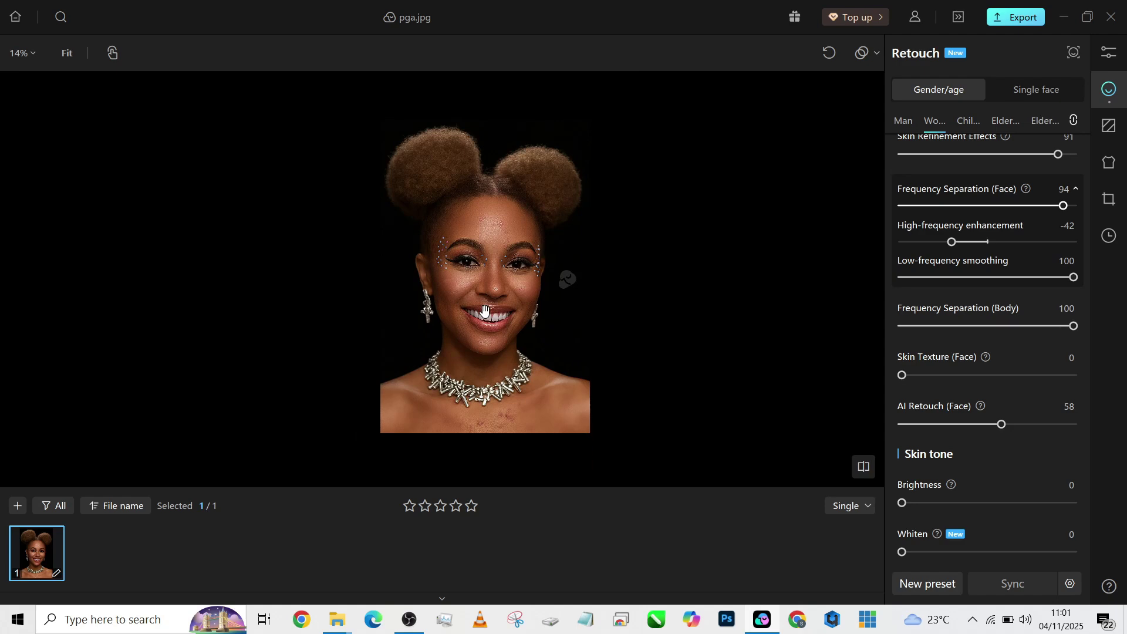
- Set Skin Tone Balance to Face 51, Body 26 and Multiple 52
scroll(485, 311, "up", 3)
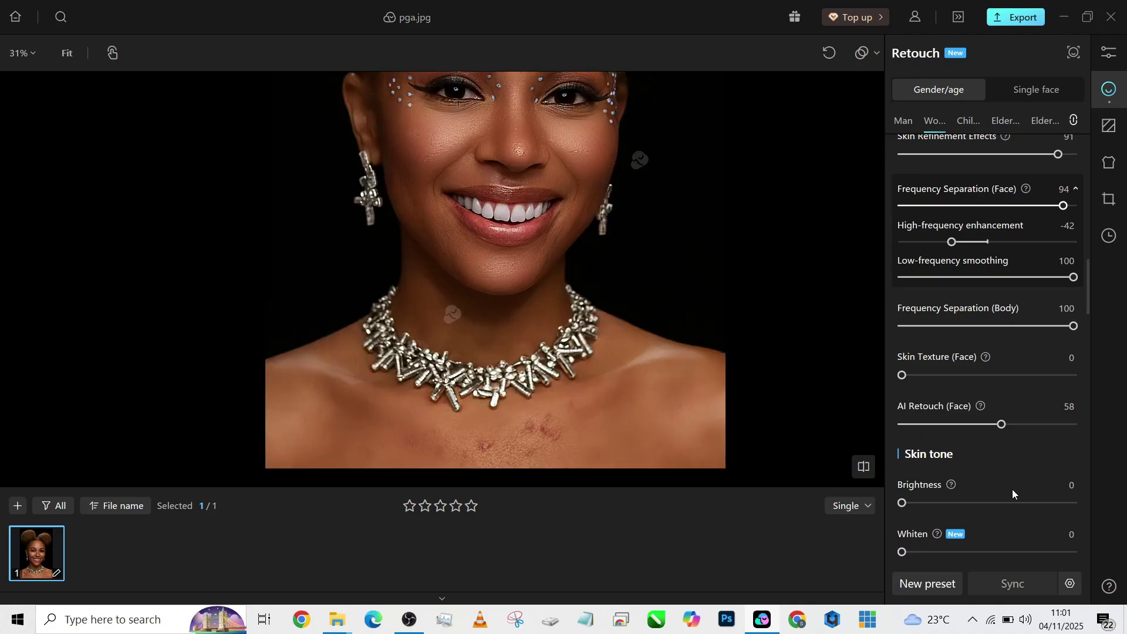
scroll(984, 480, "down", 2)
scroll(984, 480, "down", 5)
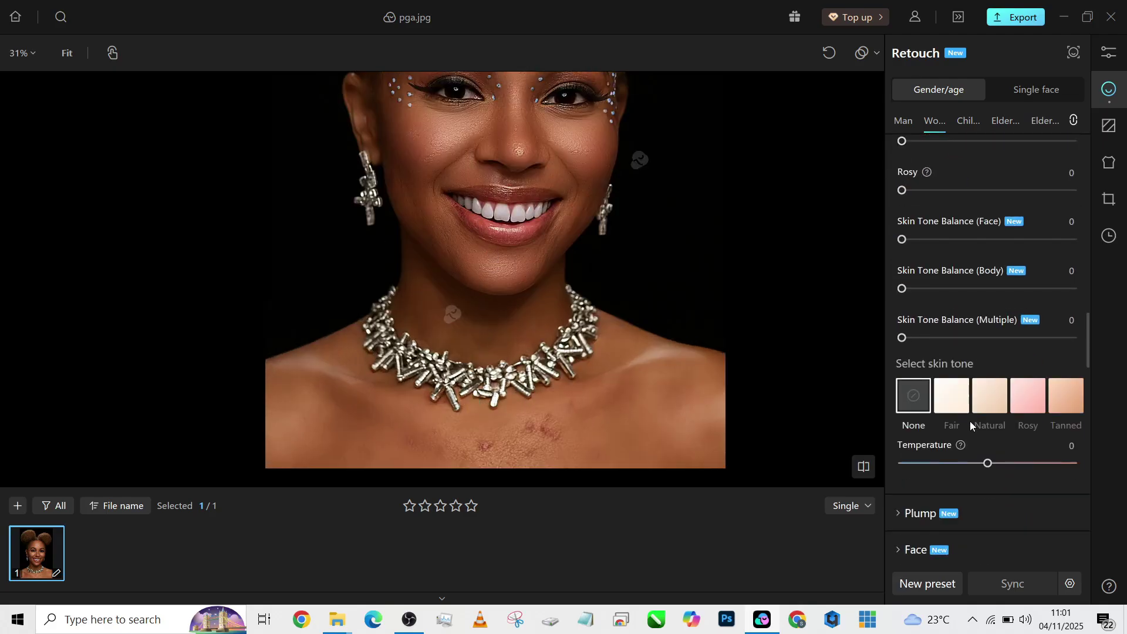
left_click_drag(909, 333, 973, 338)
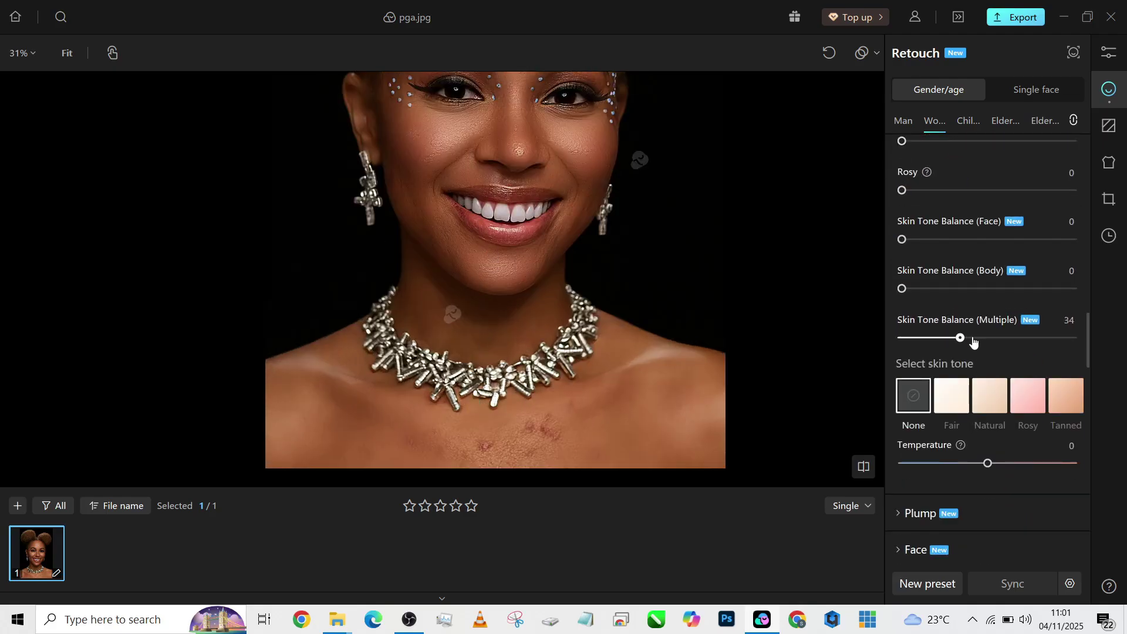
left_click(928, 289)
left_click_drag(932, 293, 951, 293)
left_click_drag(949, 242, 989, 245)
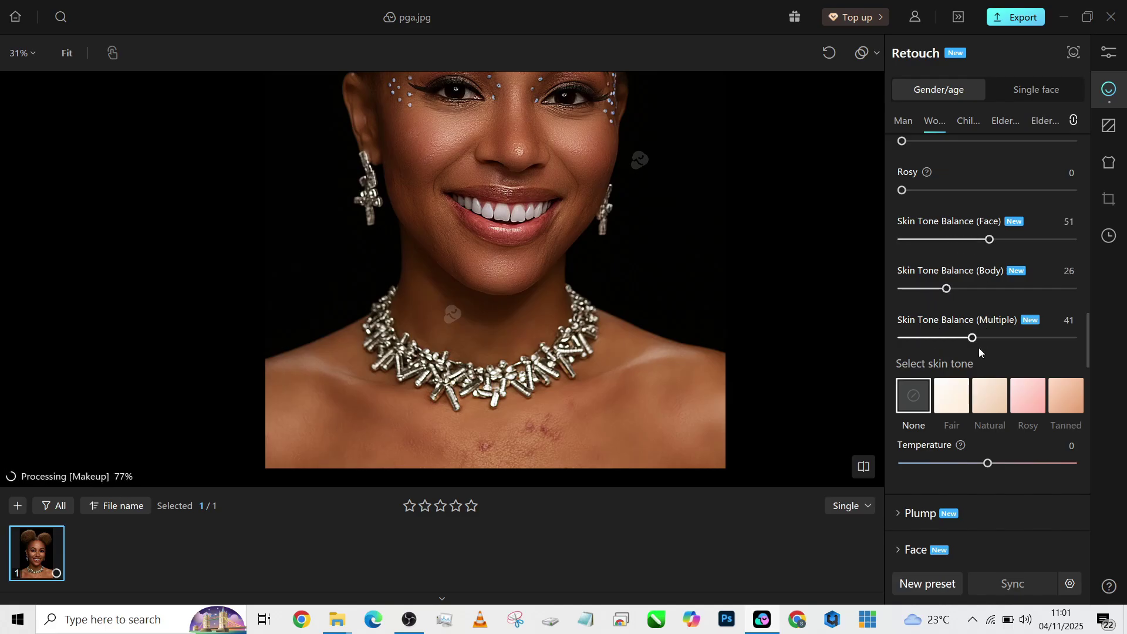
left_click_drag(978, 348, 993, 346)
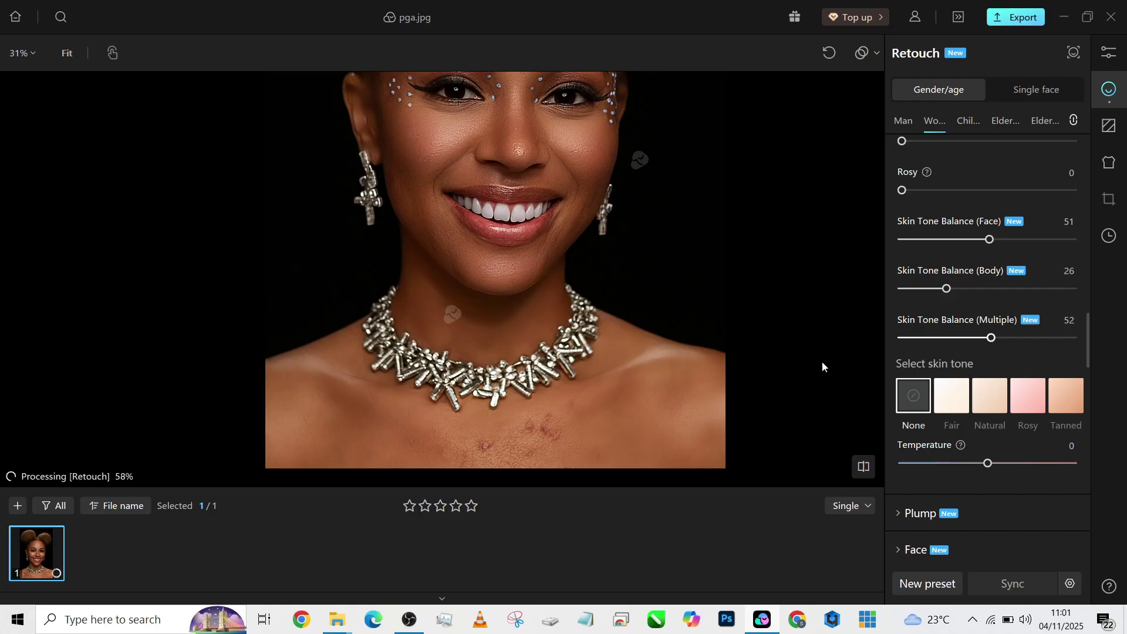
- After testing both extremes, settle the skin colour Temperature at -51
scroll(596, 307, "down", 2)
left_click_drag(550, 442, 570, 362)
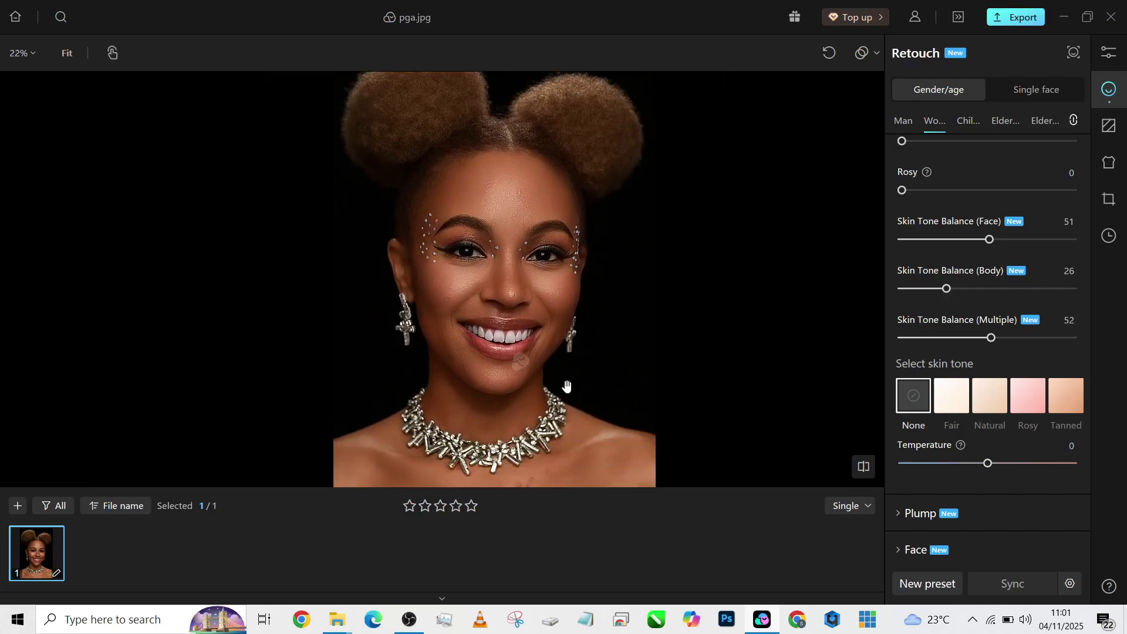
scroll(571, 360, "down", 2)
scroll(597, 327, "up", 1)
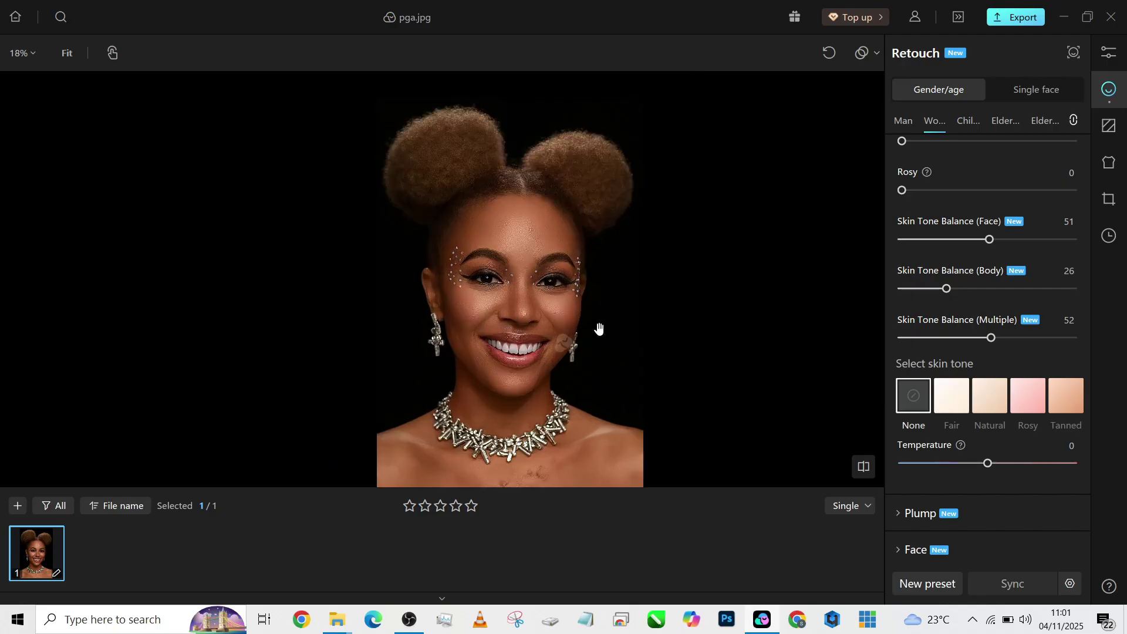
left_click_drag(1057, 463, 1086, 463)
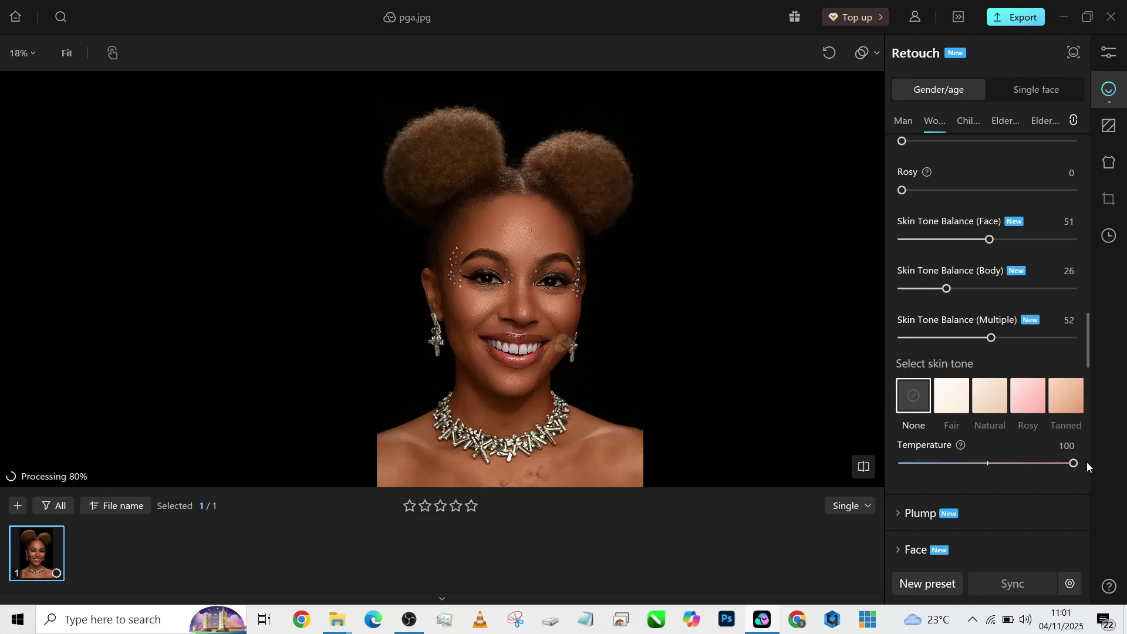
scroll(500, 333, "up", 2)
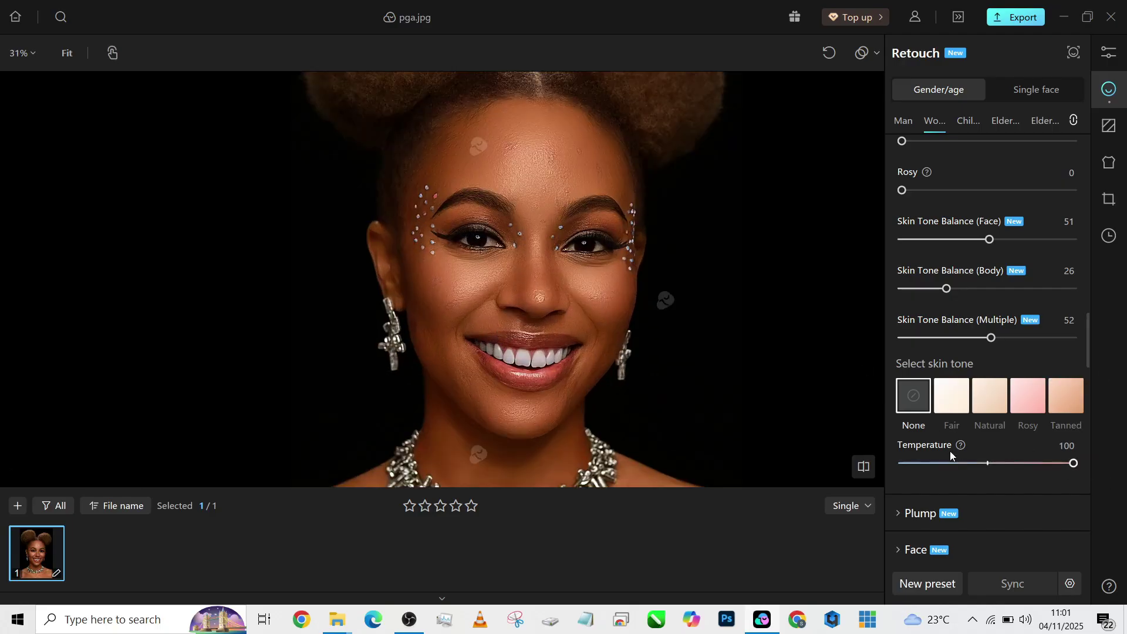
left_click_drag(911, 463, 902, 463)
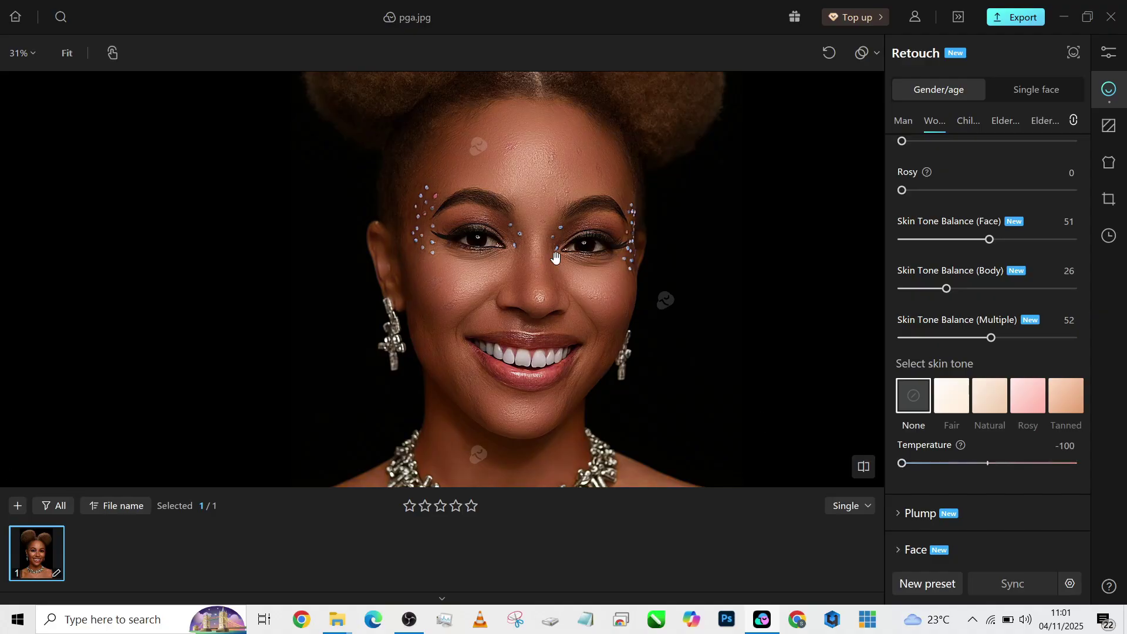
scroll(560, 253, "down", 3)
scroll(562, 252, "up", 1)
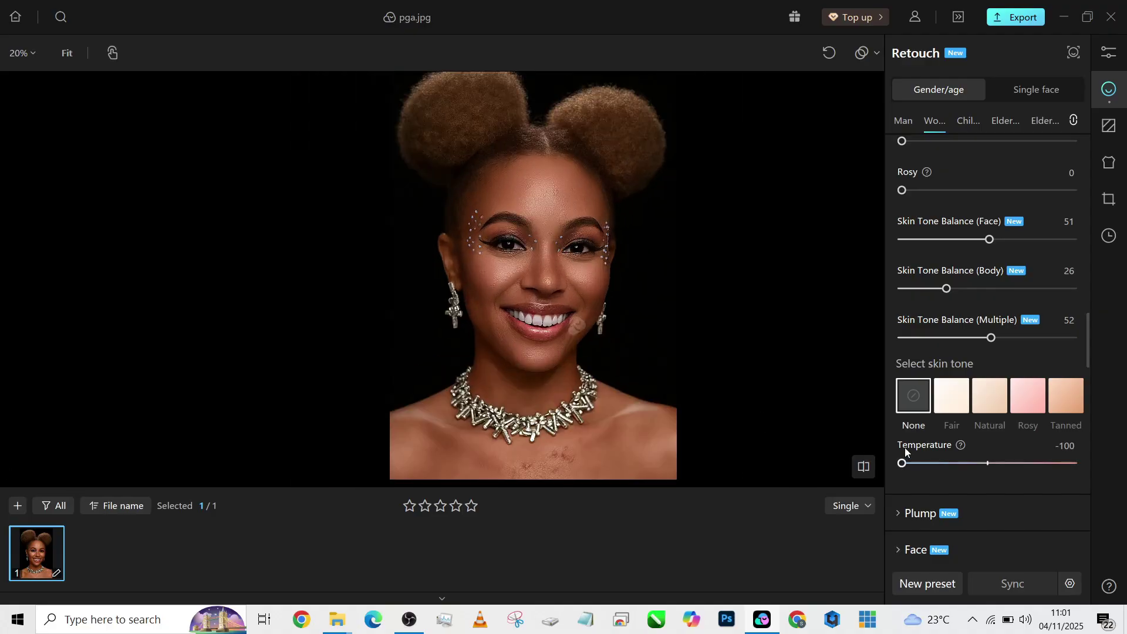
left_click_drag(935, 465, 942, 466)
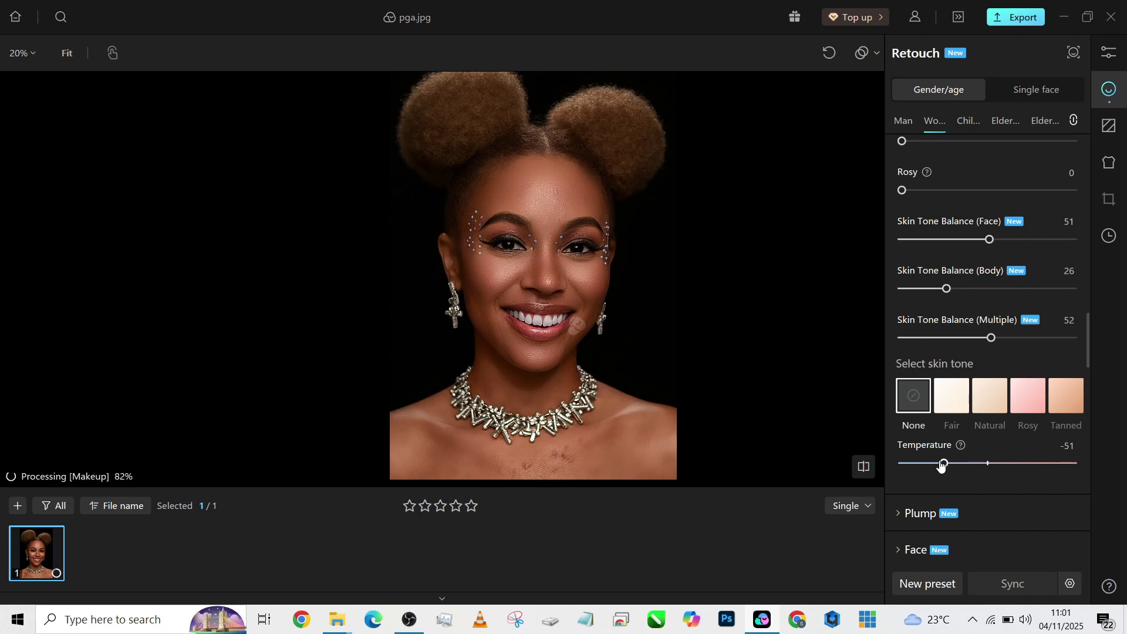
- Apply the Tanned skin tone at intensity 9, after briefly trying Natural
left_click(1065, 405)
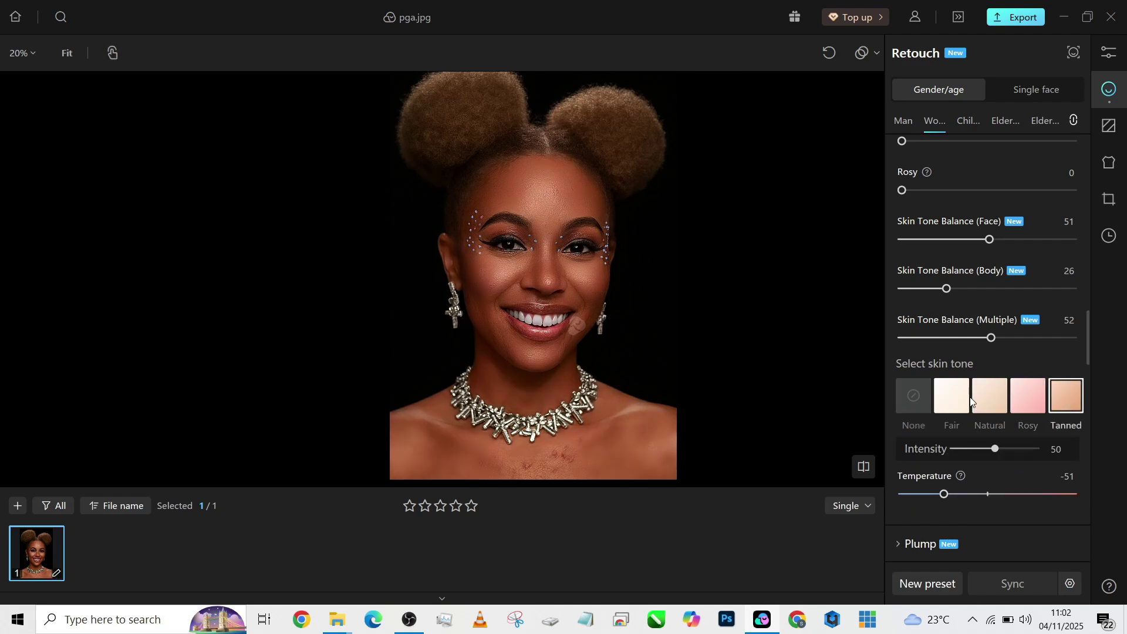
left_click(993, 402)
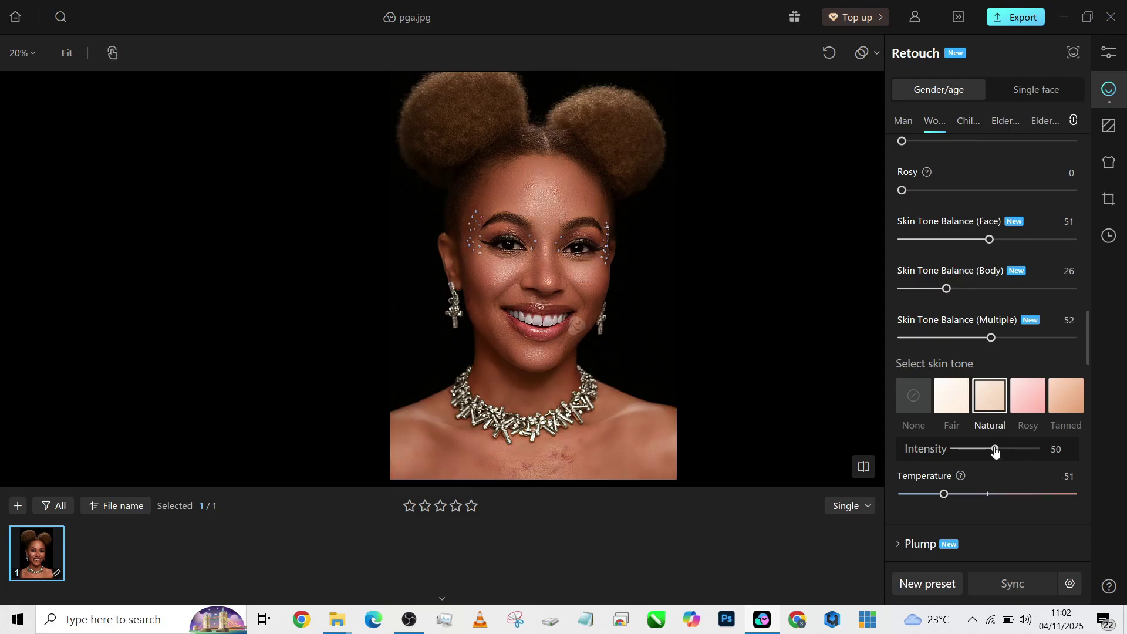
left_click_drag(996, 449, 984, 450)
left_click(1069, 400)
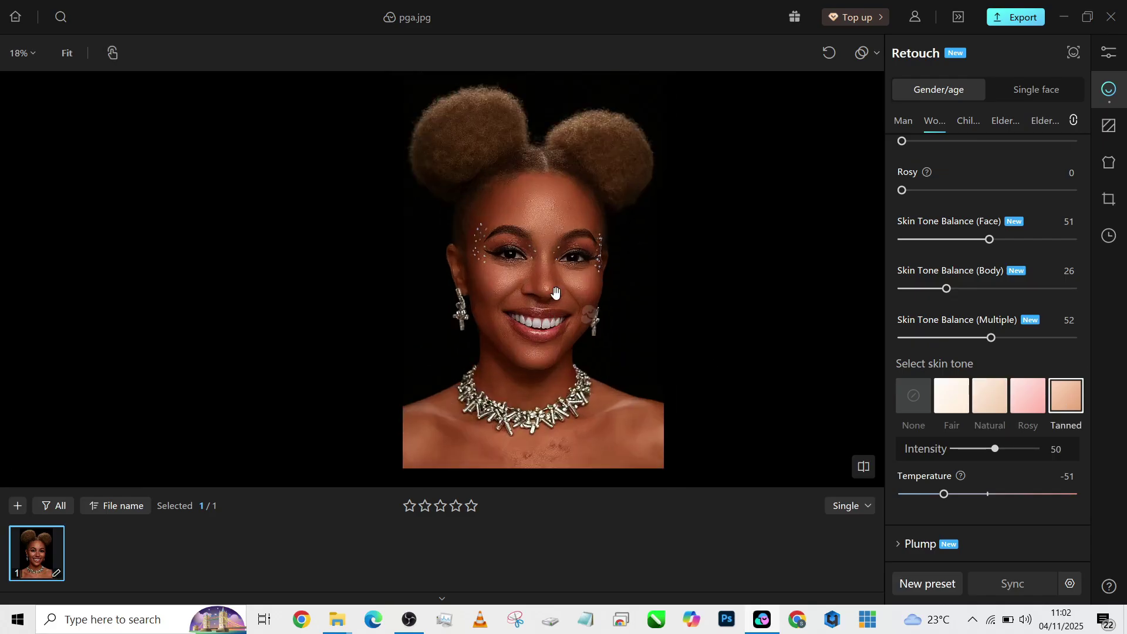
left_click_drag(995, 449, 961, 450)
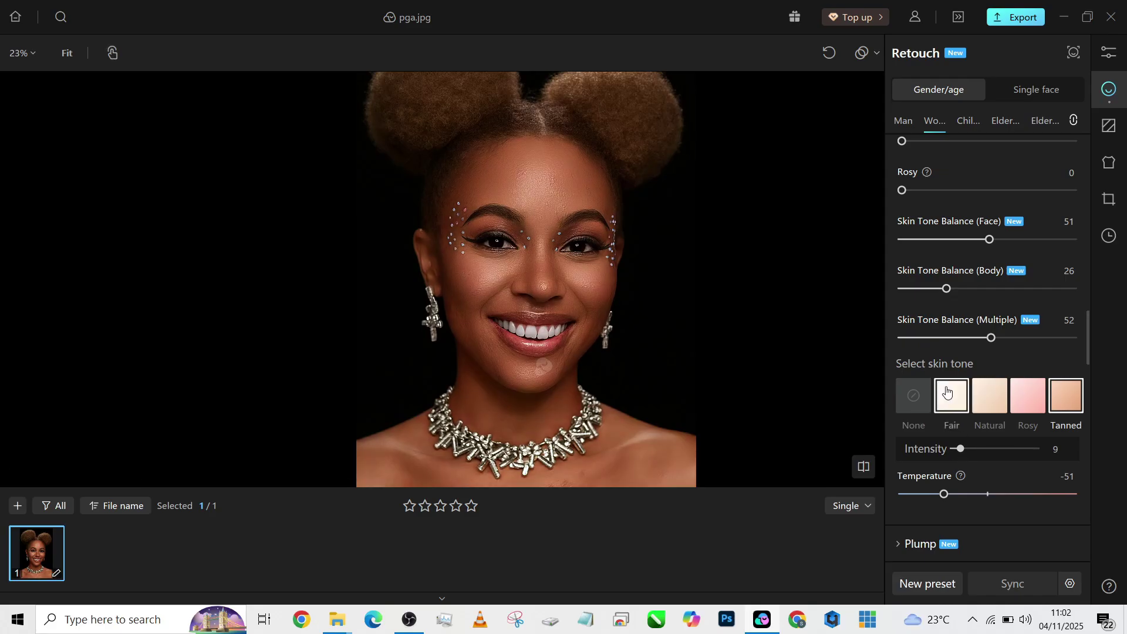
left_click_drag(654, 340, 589, 372)
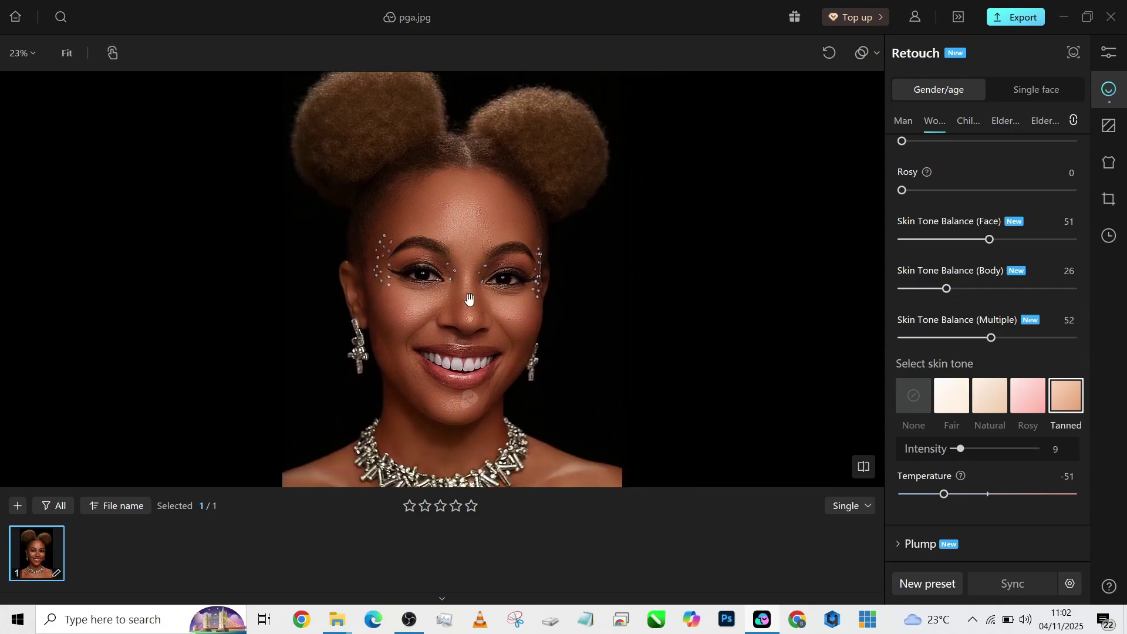
scroll(470, 300, "up", 3)
scroll(469, 299, "down", 3)
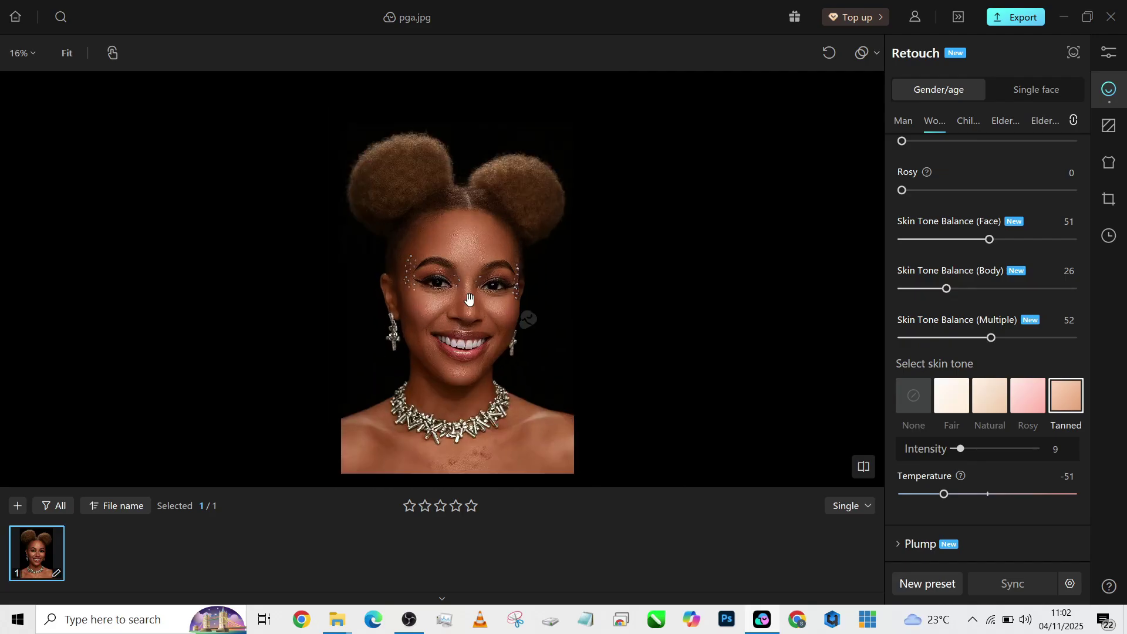
key("backslash")
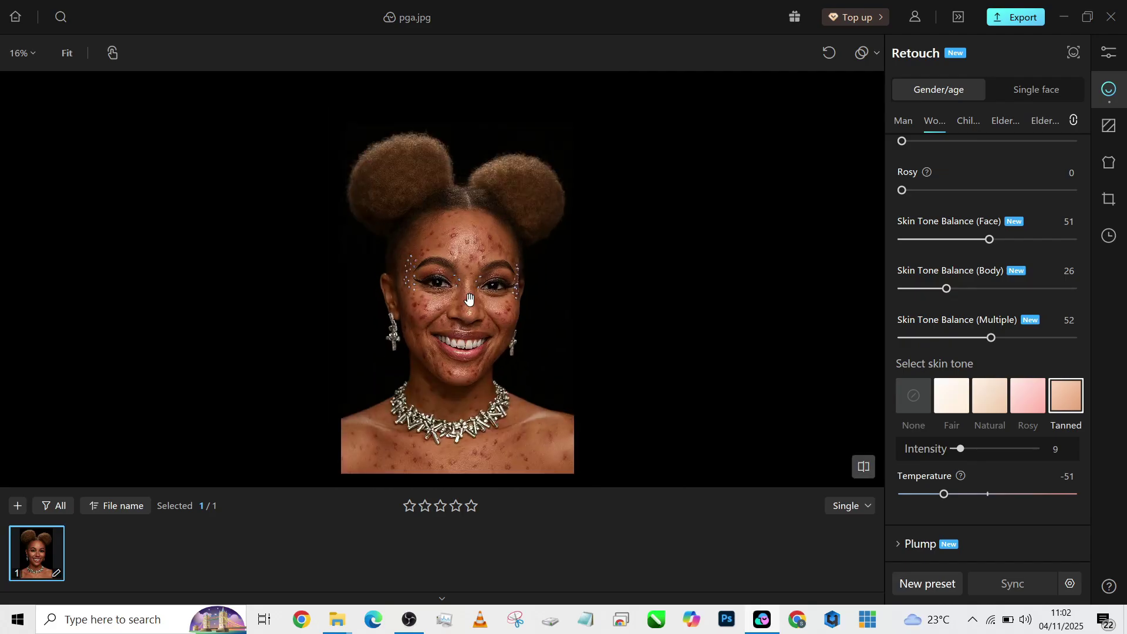
key("backslash")
key("backslash")
key("backslash")
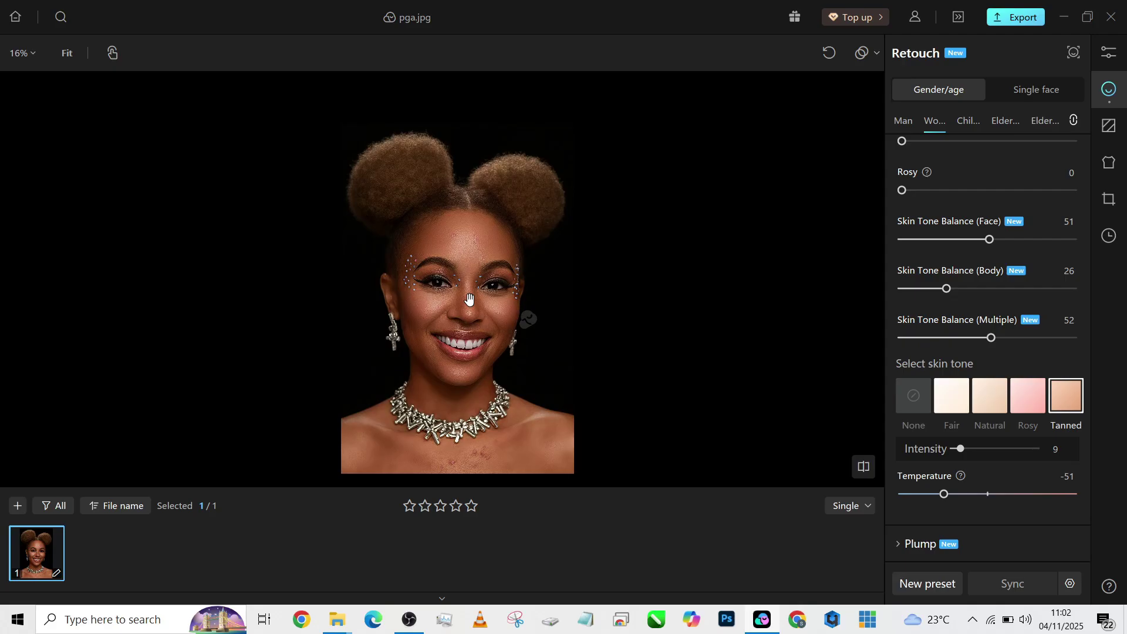